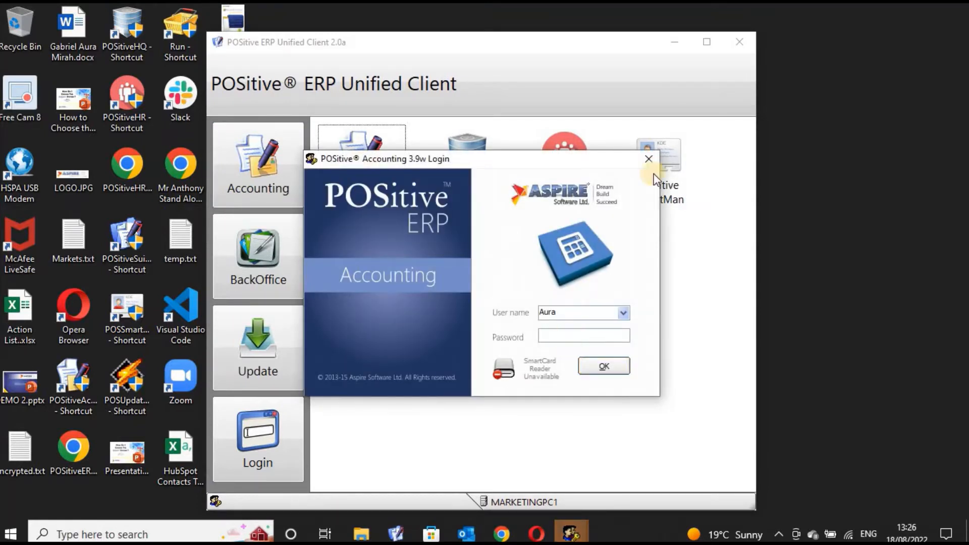
Log in to POSitive Accounting 3.9w with the selected user's password
type("***")
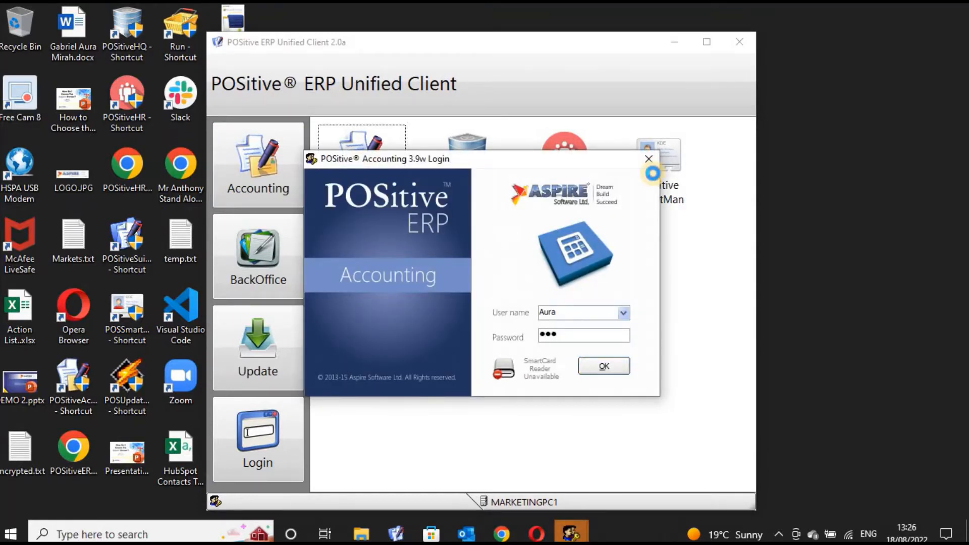
type("*")
key("Return")
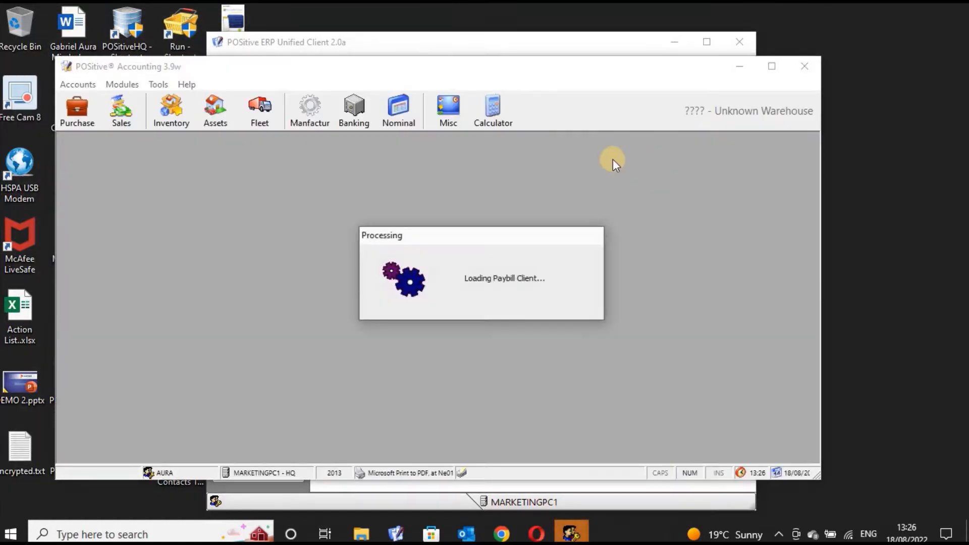
Maximize the accounting window, switch to the Inventory tools, and reopen an empty Product Manager
left_click(772, 68)
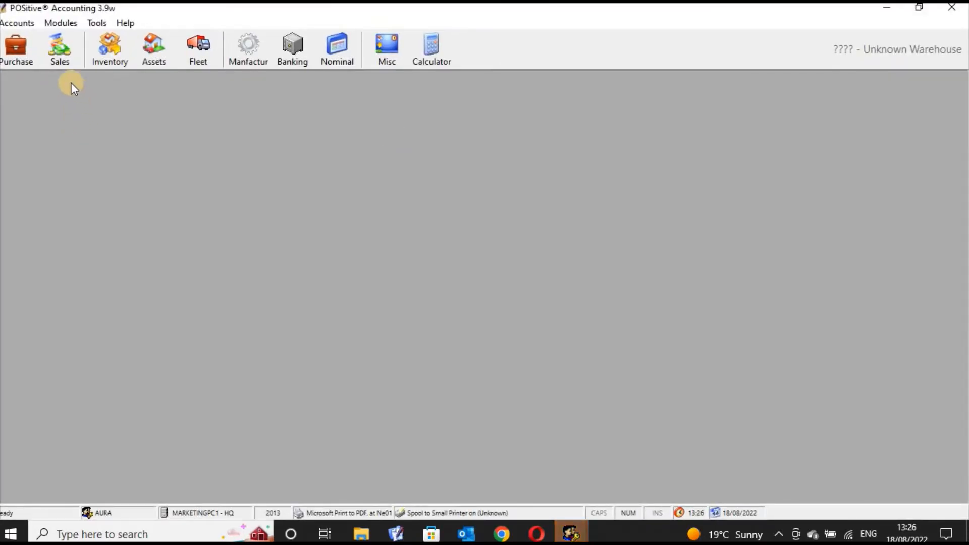
left_click(57, 40)
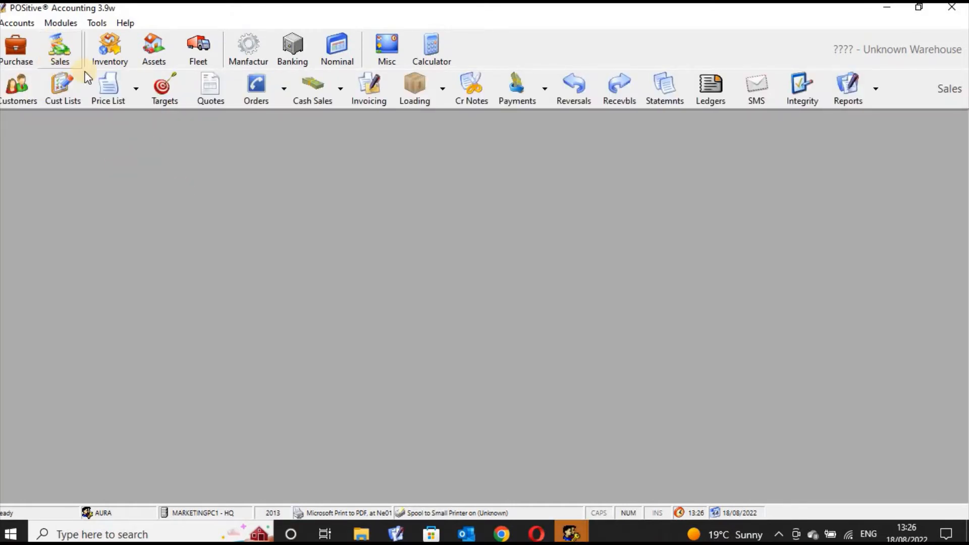
left_click(113, 47)
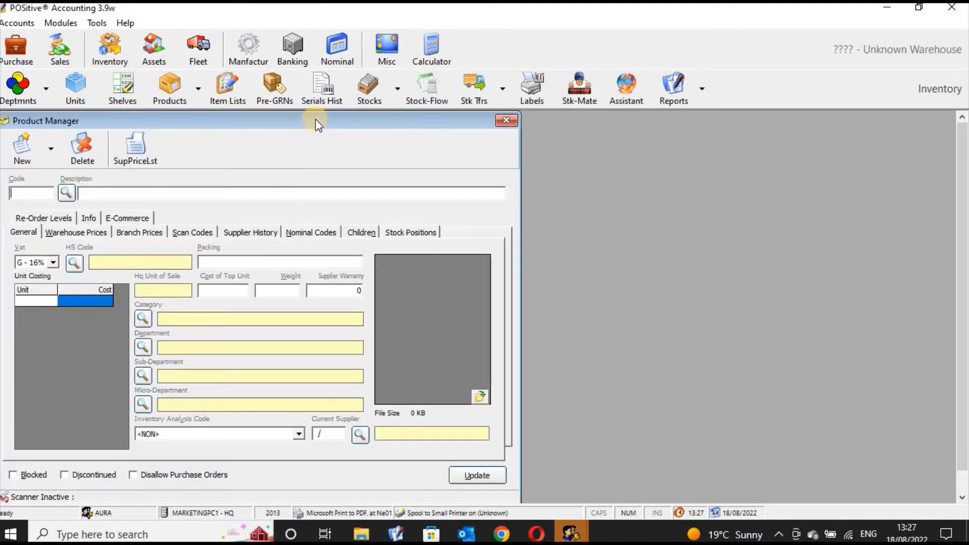
left_click(507, 122)
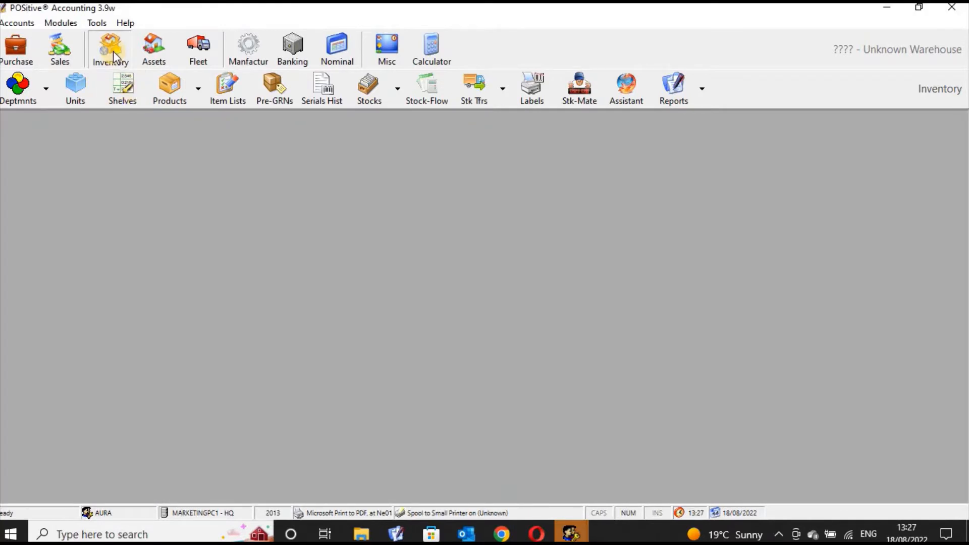
left_click(168, 91)
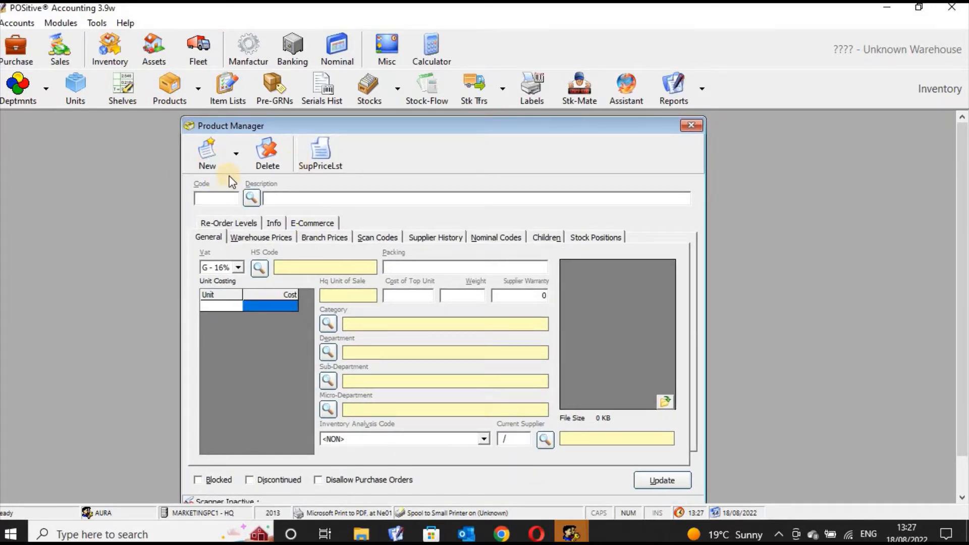
Generate new item code 180001 under department 18 - Beverages, then close Product Manager without adding
left_click(213, 162)
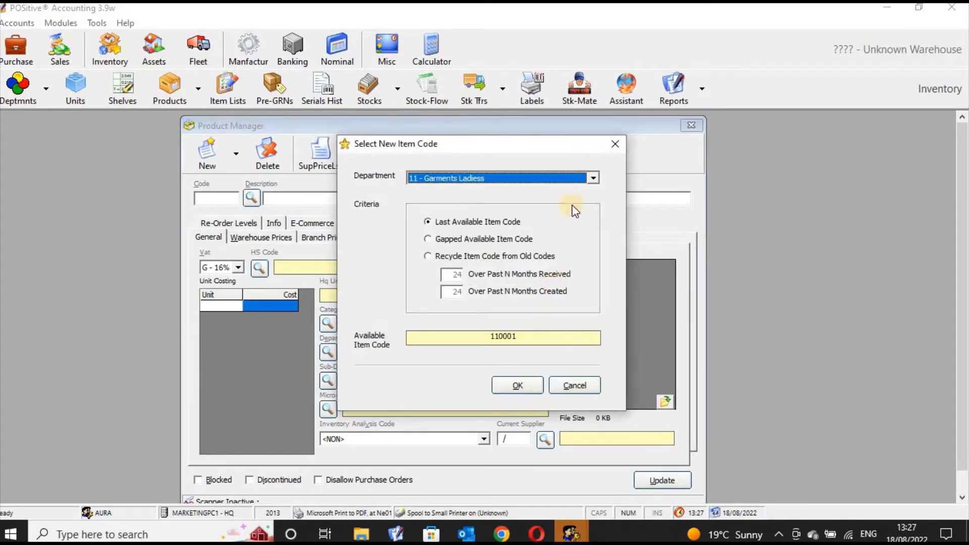
left_click(593, 179)
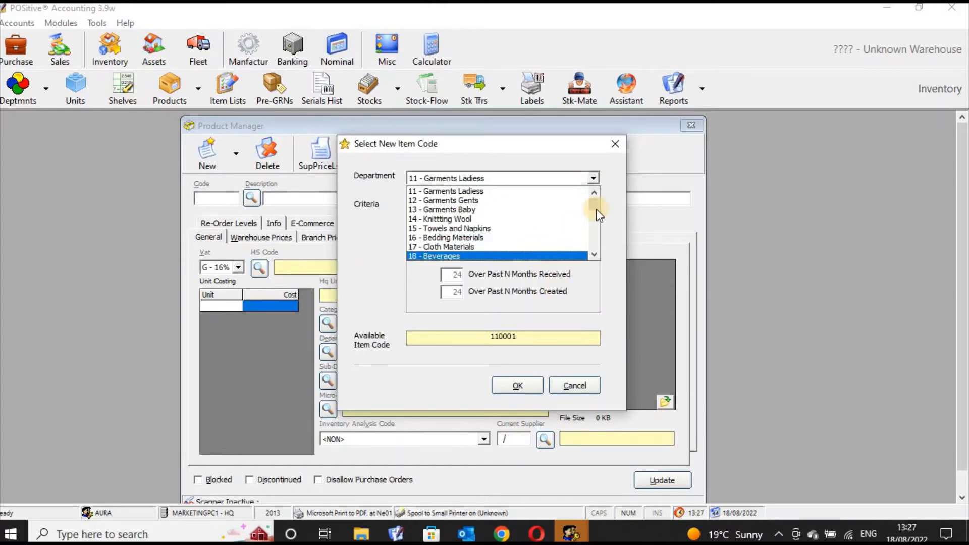
left_click(544, 254)
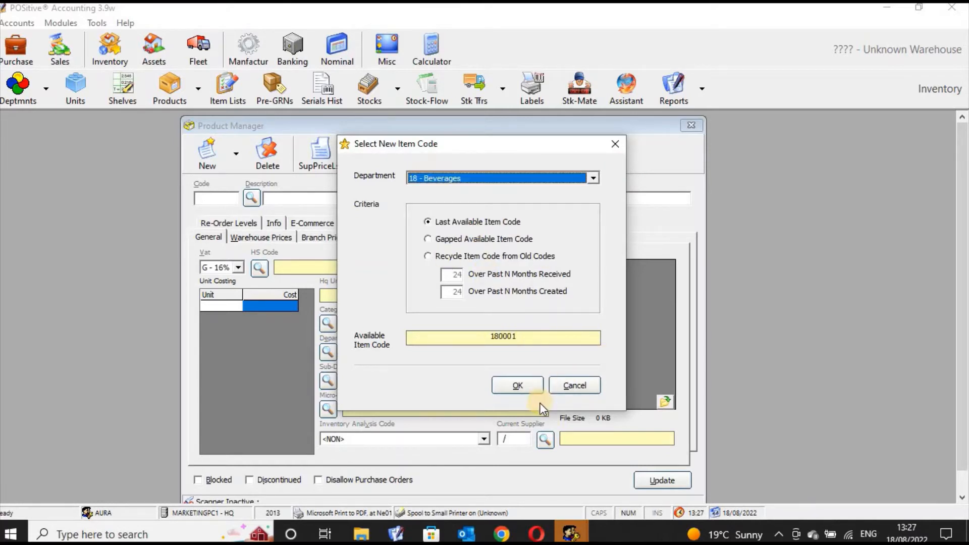
left_click(520, 388)
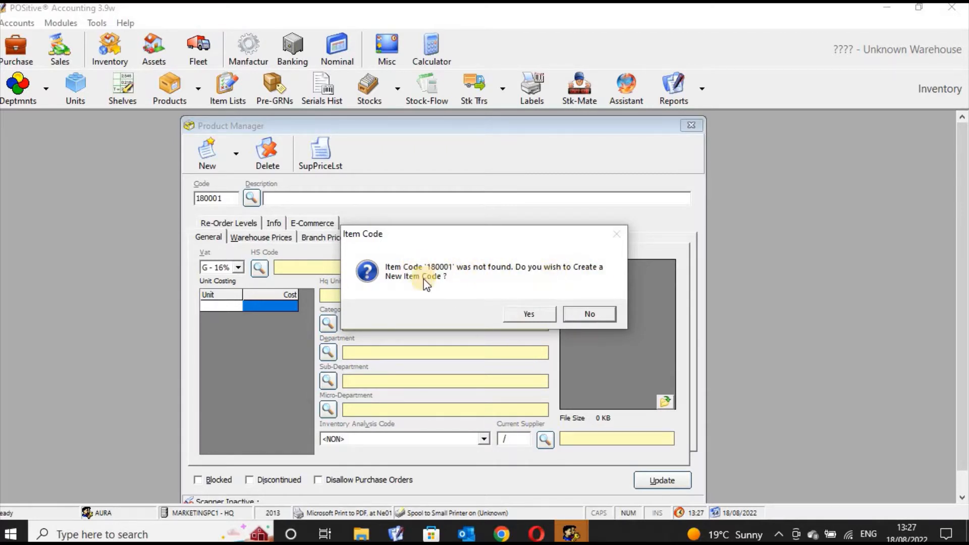
left_click(528, 314)
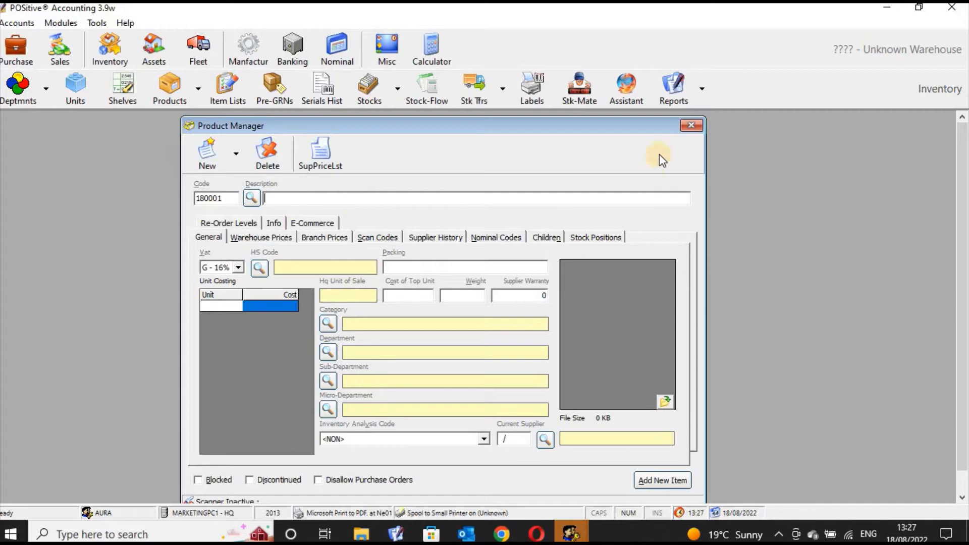
left_click(693, 126)
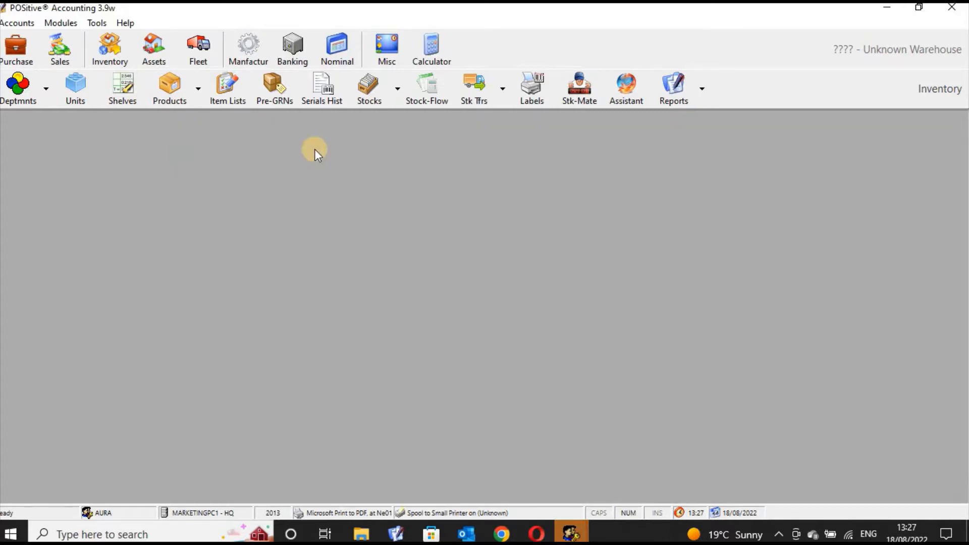
left_click(173, 96)
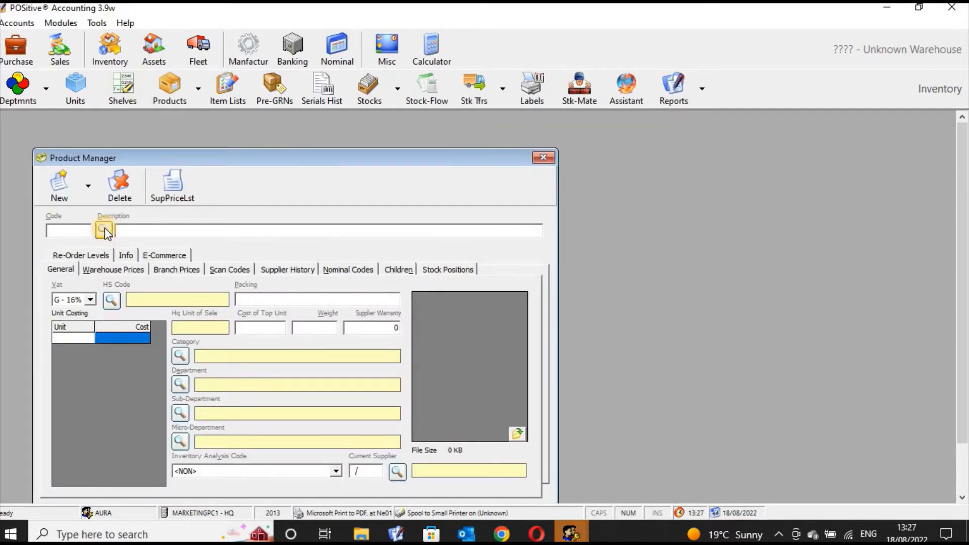
left_click(105, 230)
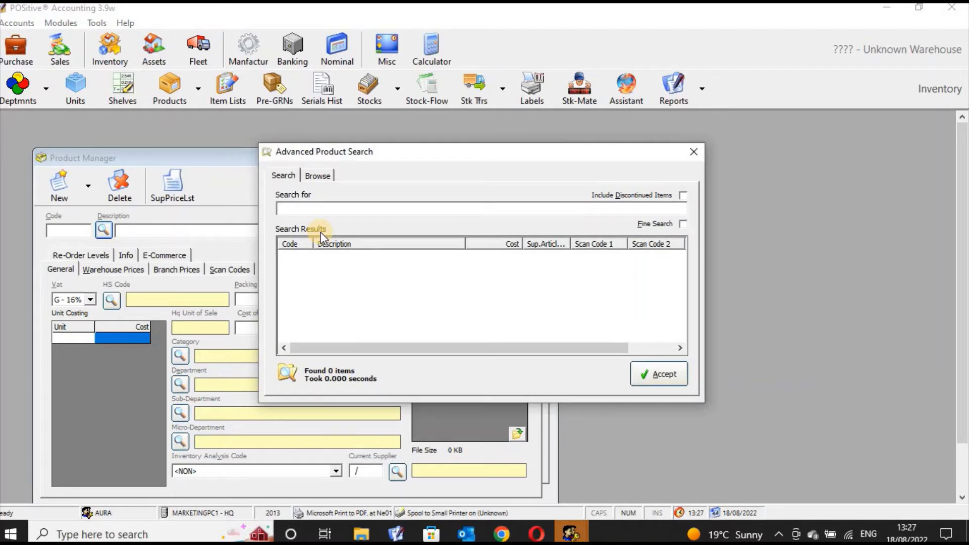
type("bread")
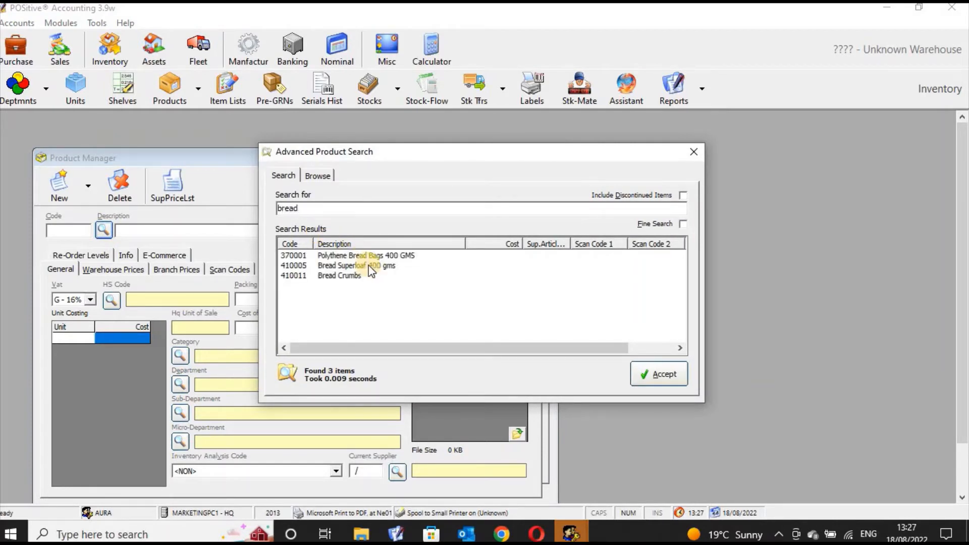
left_click(369, 267)
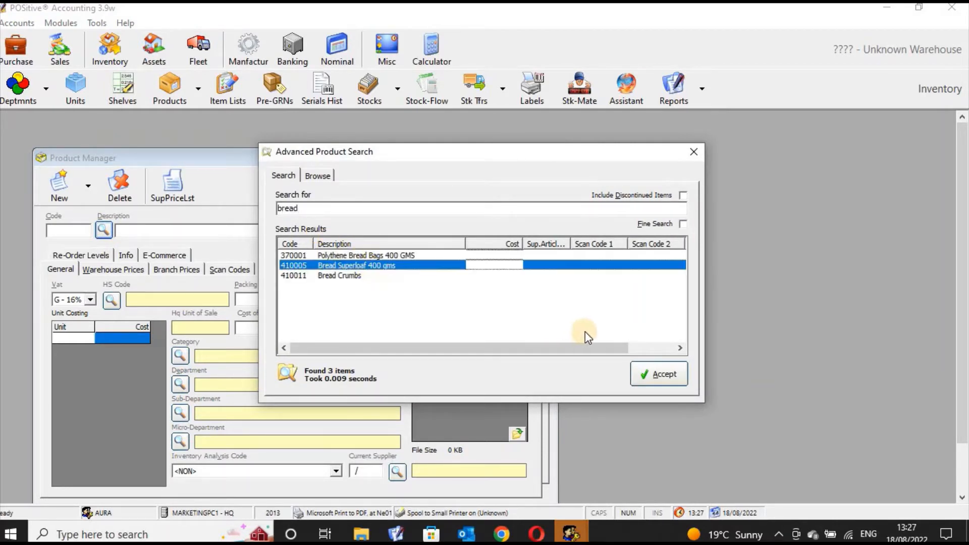
left_click(648, 373)
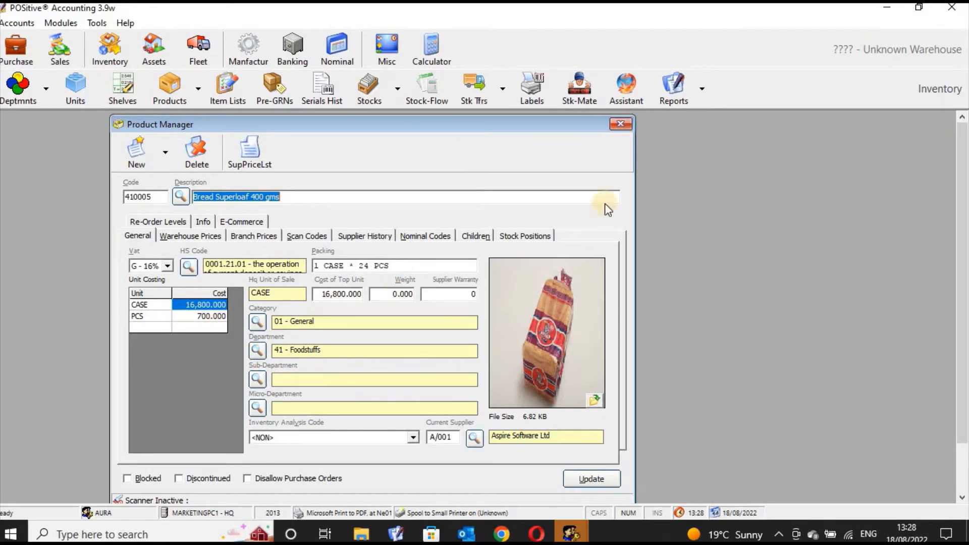
left_click(624, 131)
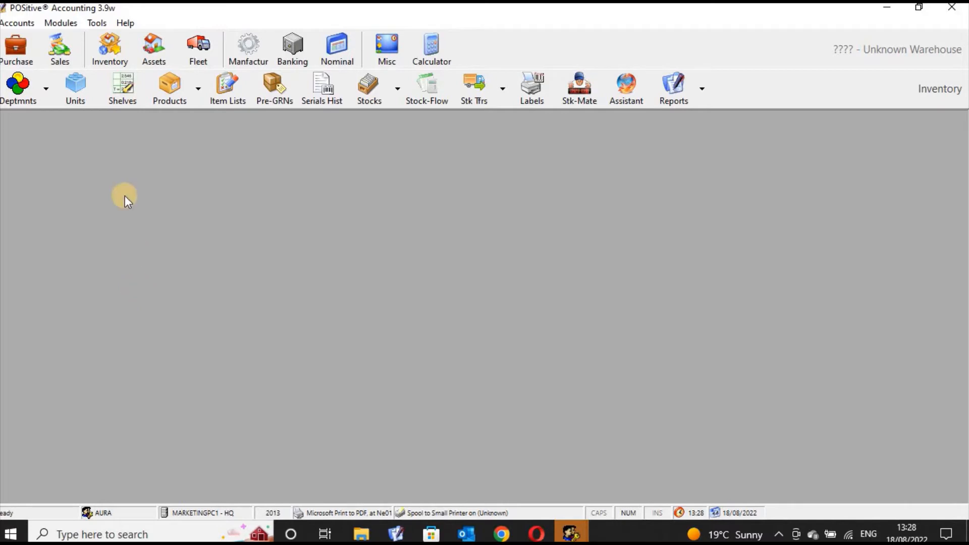
Browse the existing preferred units, such as BAG, BALL, BOX, CARD, CTN, DOZ and GALLON
left_click(76, 91)
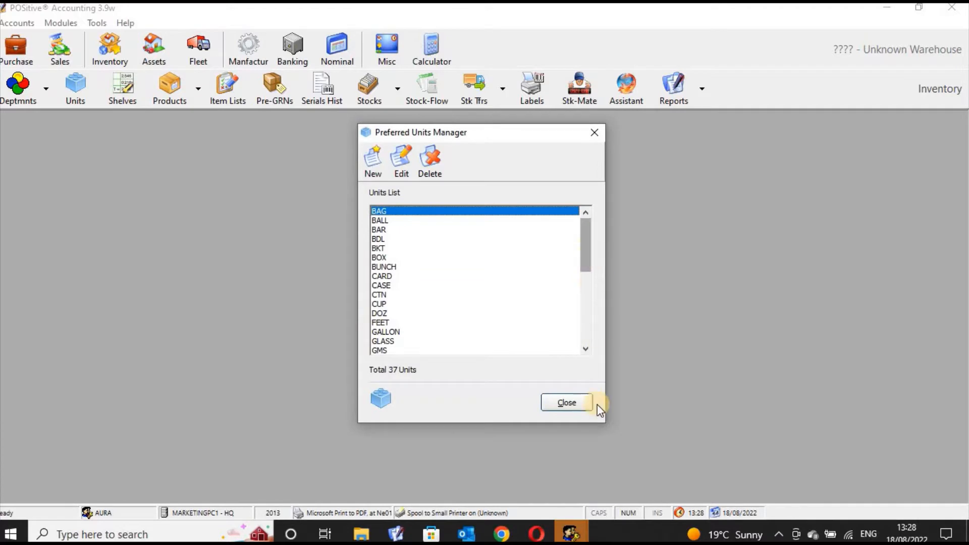
left_click_drag(586, 259, 424, 228)
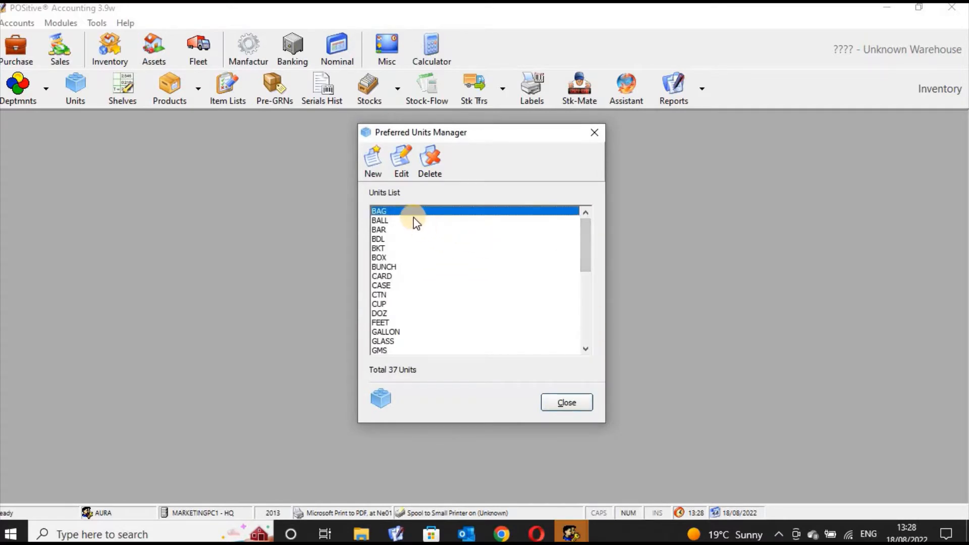
left_click(410, 221)
left_click(406, 230)
left_click(398, 240)
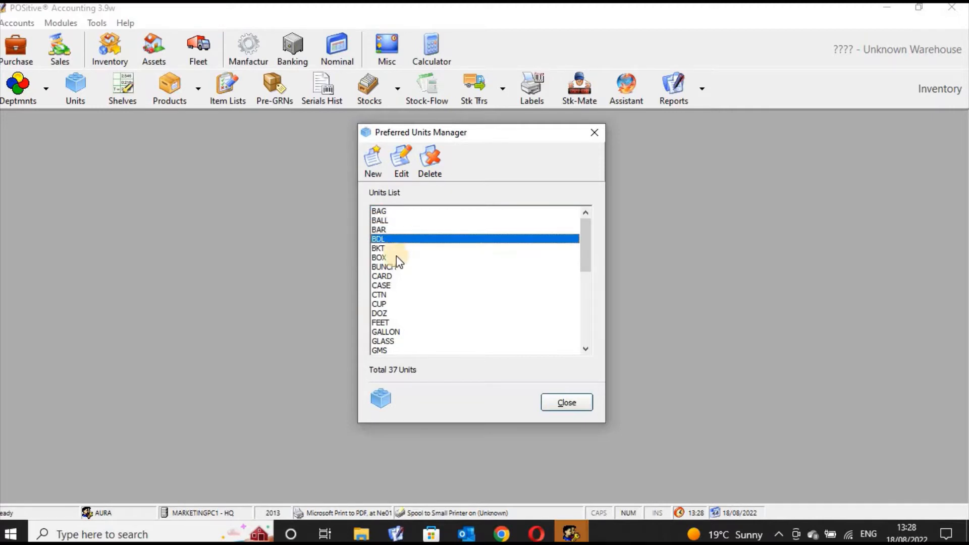
left_click(396, 249)
left_click(395, 266)
left_click(395, 258)
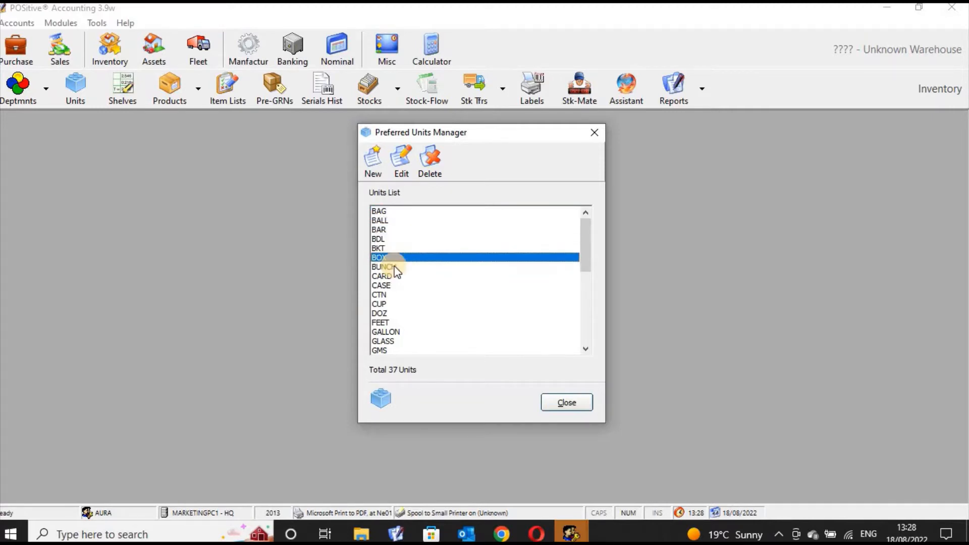
left_click(395, 268)
left_click(394, 277)
left_click(391, 286)
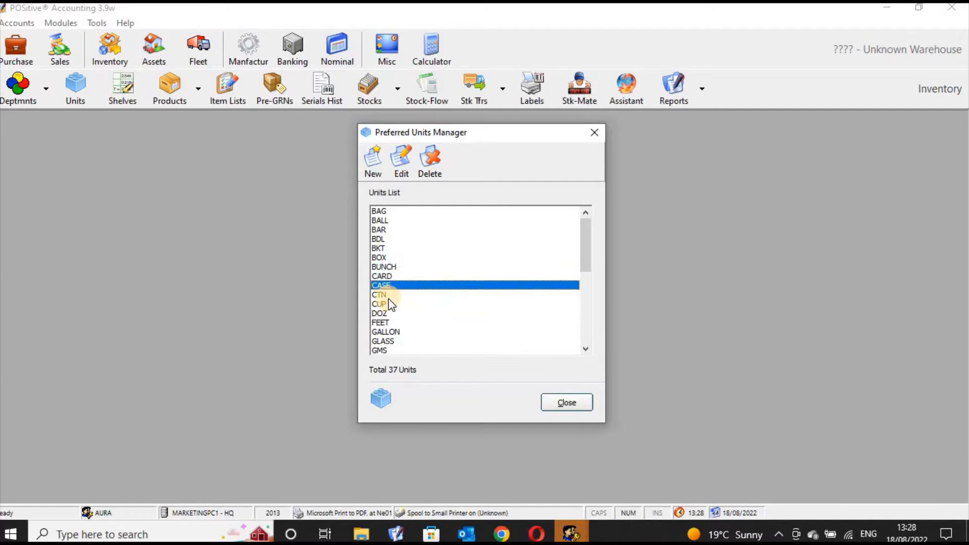
left_click(404, 296)
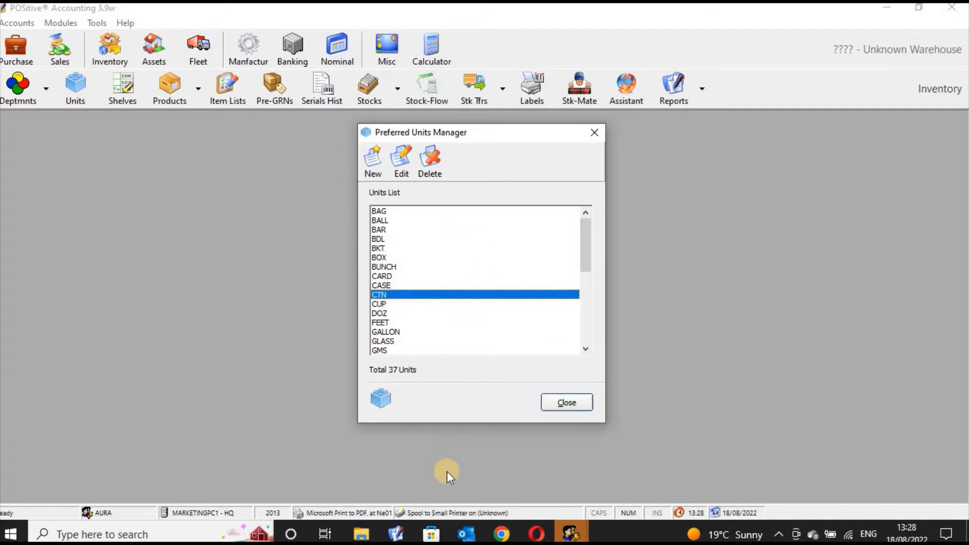
left_click(394, 213)
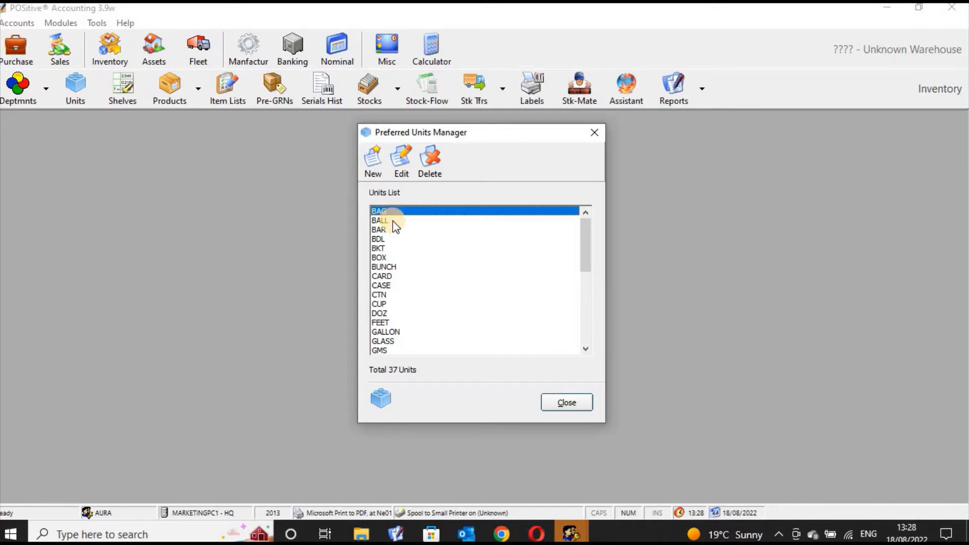
left_click(393, 221)
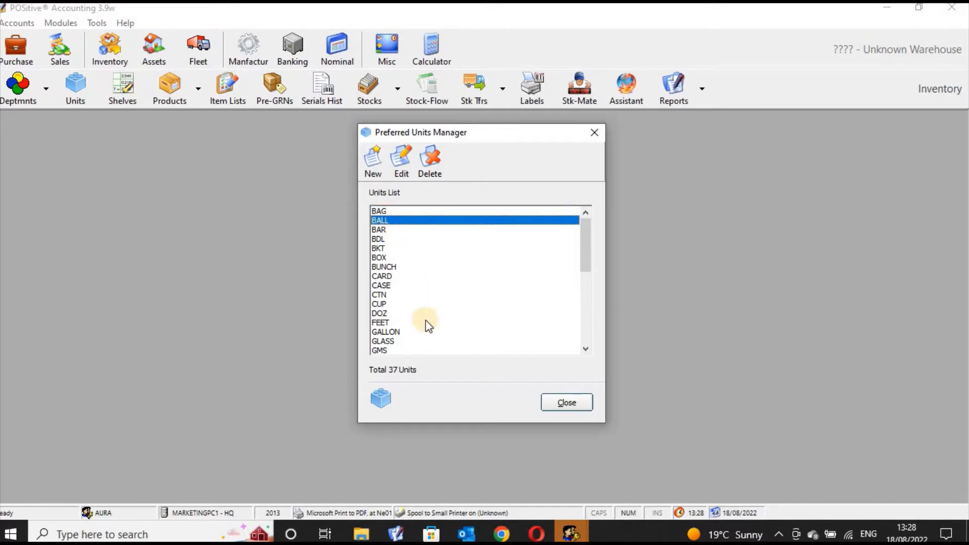
left_click(402, 333)
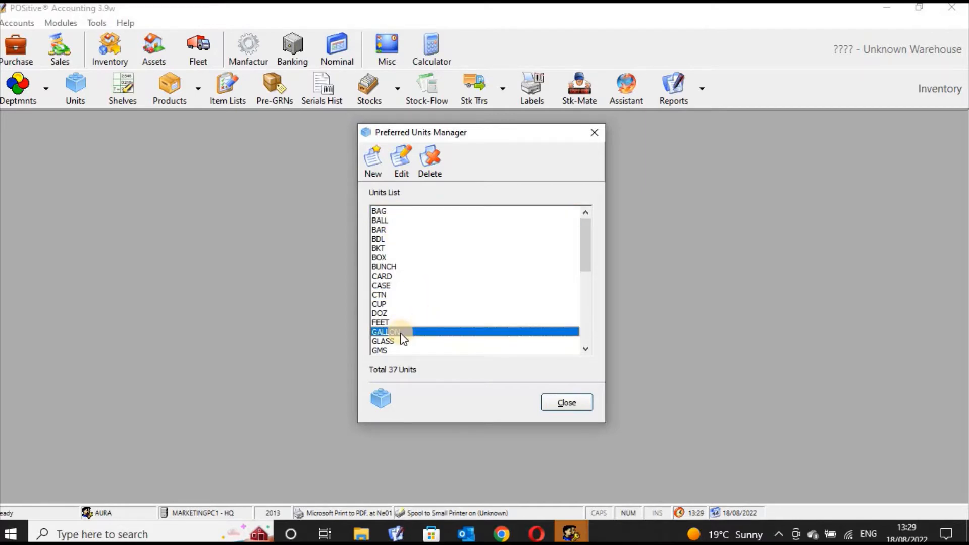
left_click(398, 314)
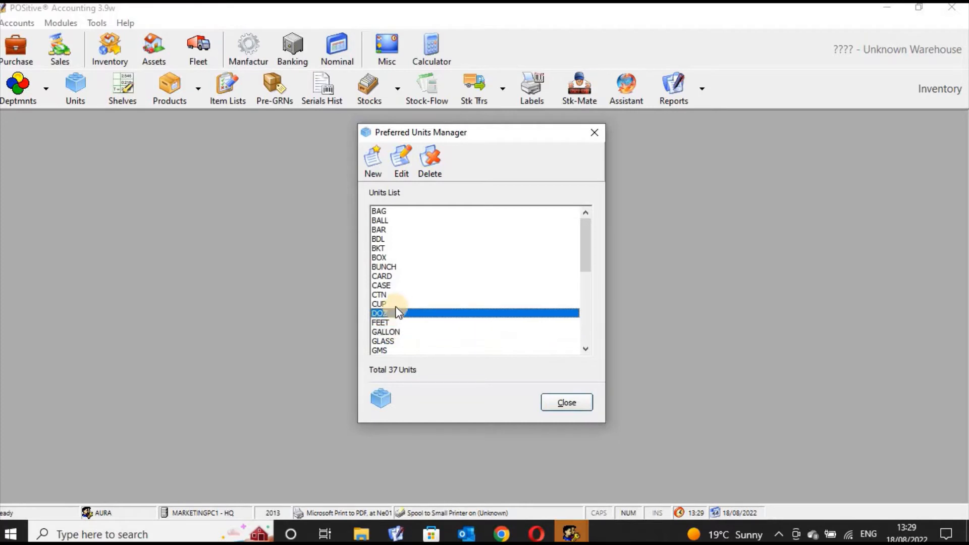
left_click(407, 278)
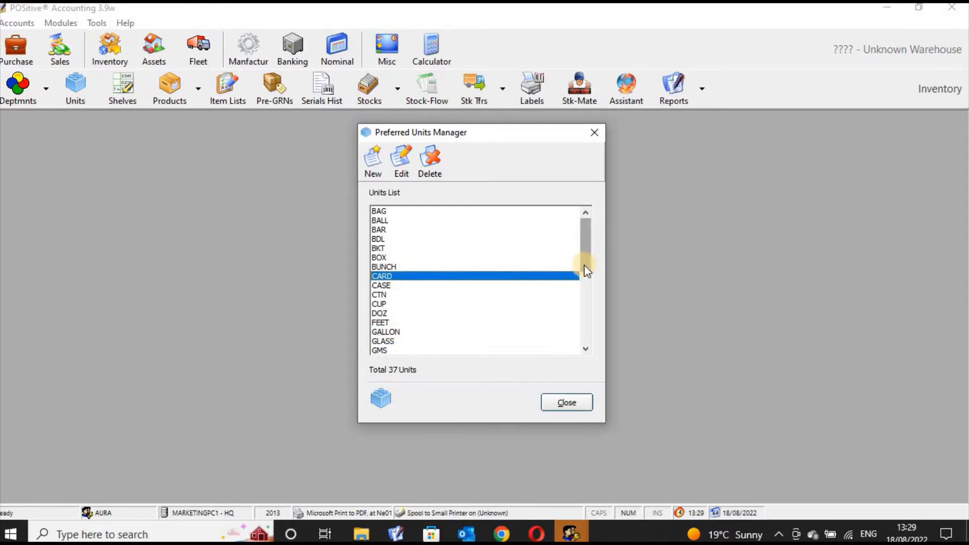
left_click_drag(581, 267, 600, 251)
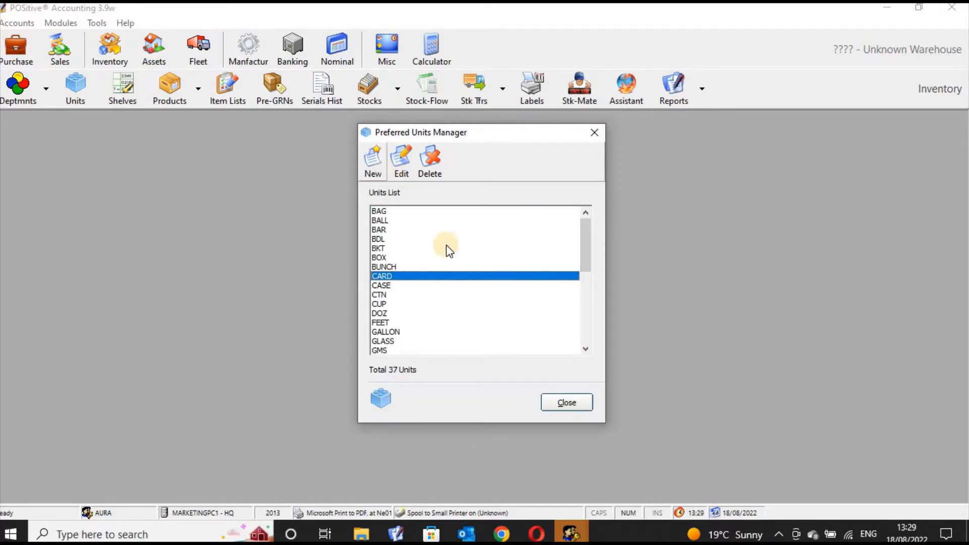
Add POUND as a new preferred unit, find it in the list, and close the manager
left_click(373, 158)
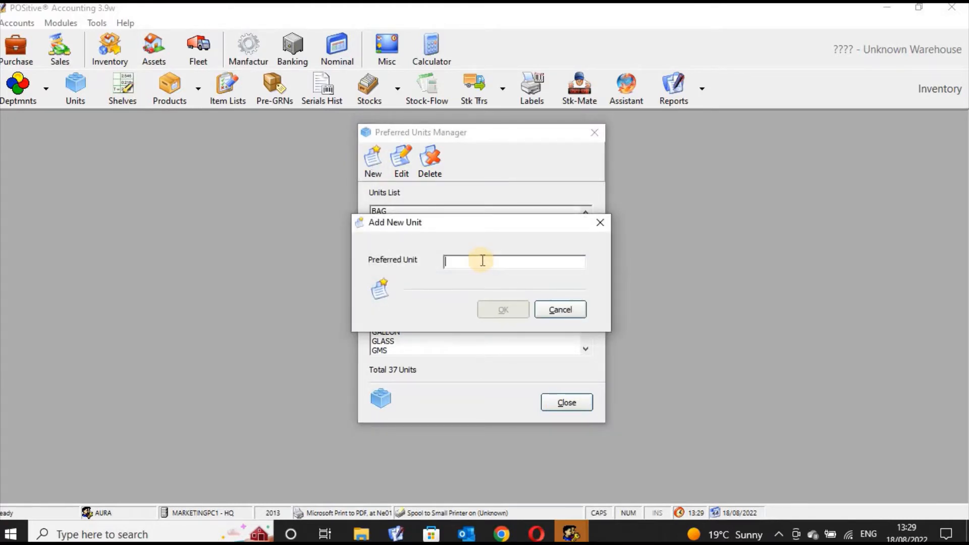
type("POUND")
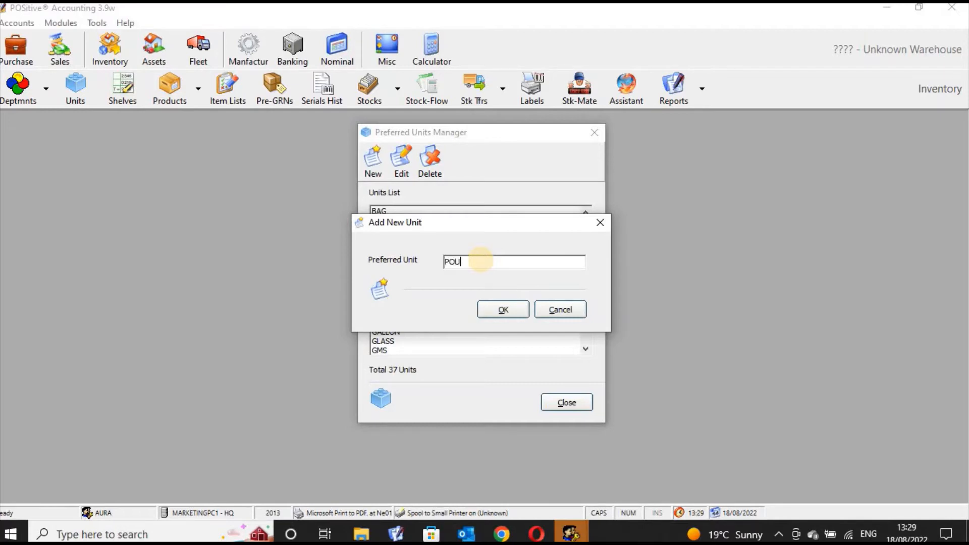
left_click(507, 313)
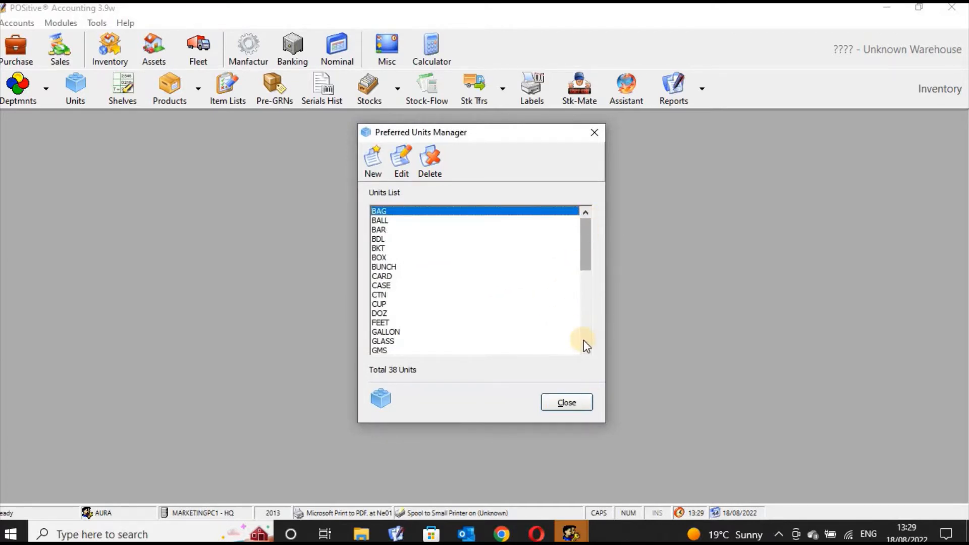
scroll(586, 348, "down", 7)
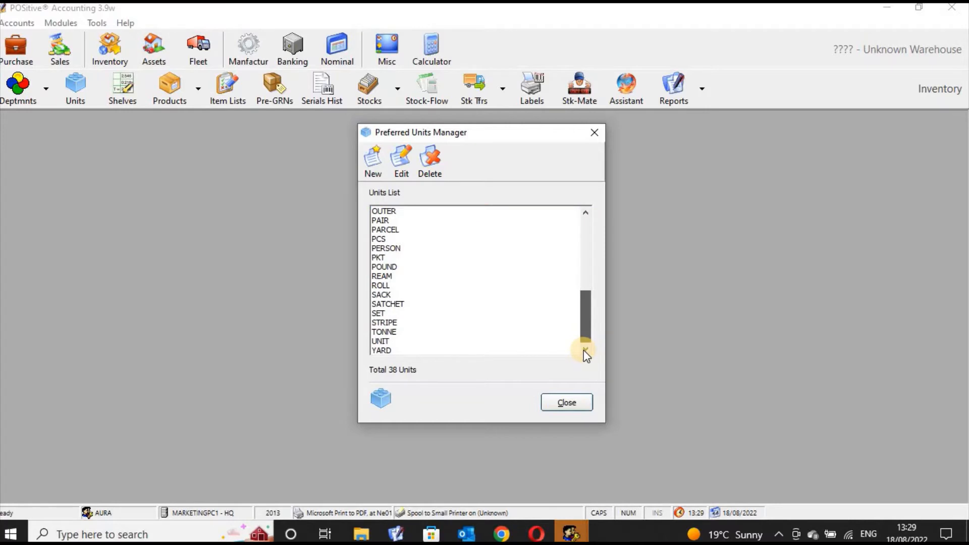
left_click(399, 267)
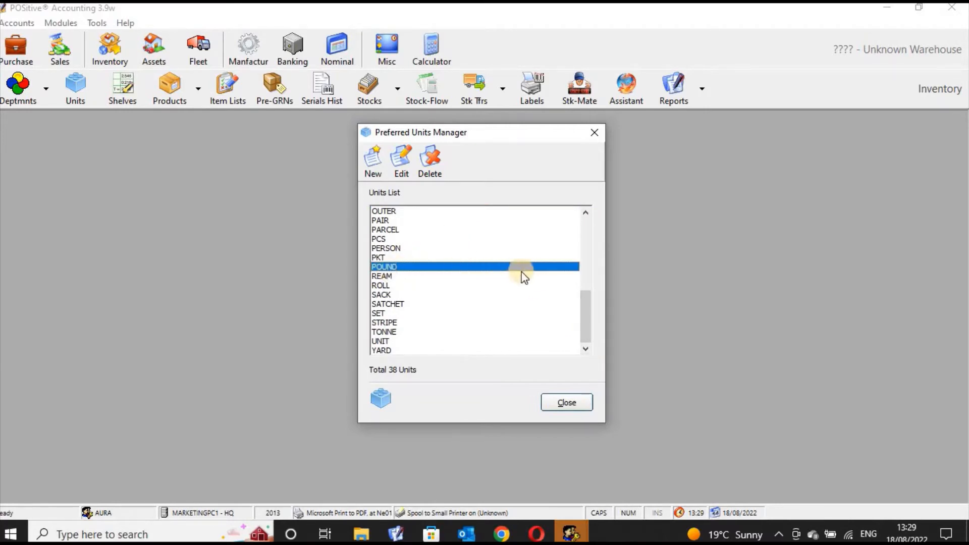
left_click(566, 402)
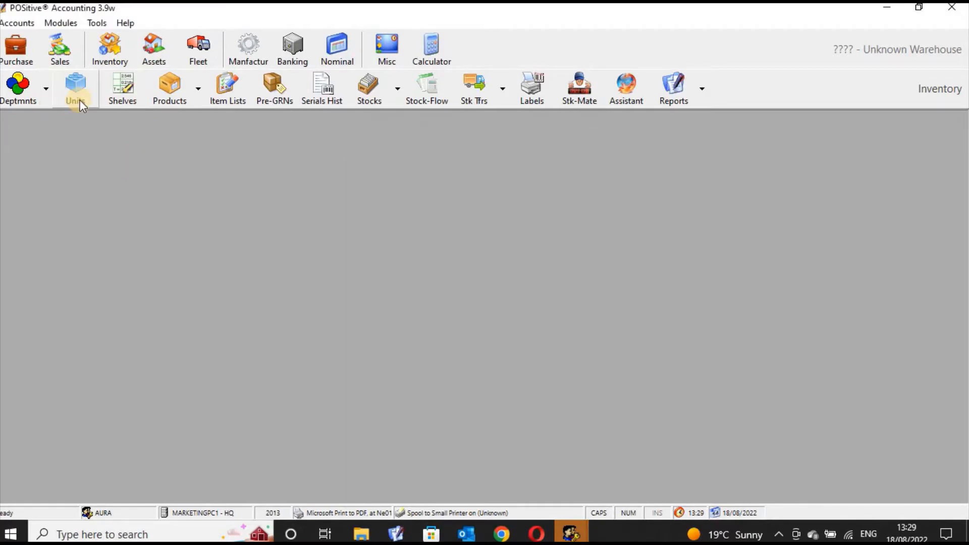
Close the preferred units list and open Shelf Code Manager for warehouse 0001 - HQ Warehouse
left_click(79, 100)
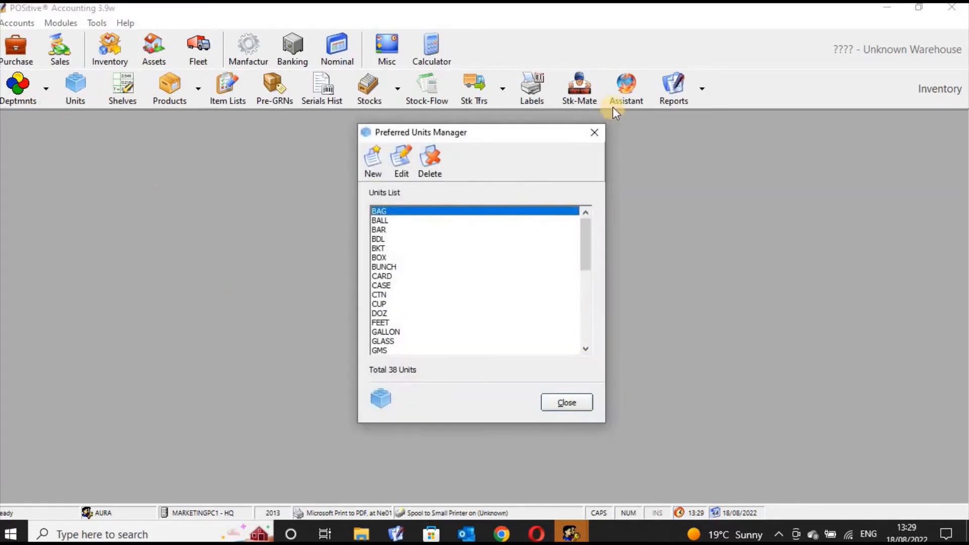
left_click(595, 133)
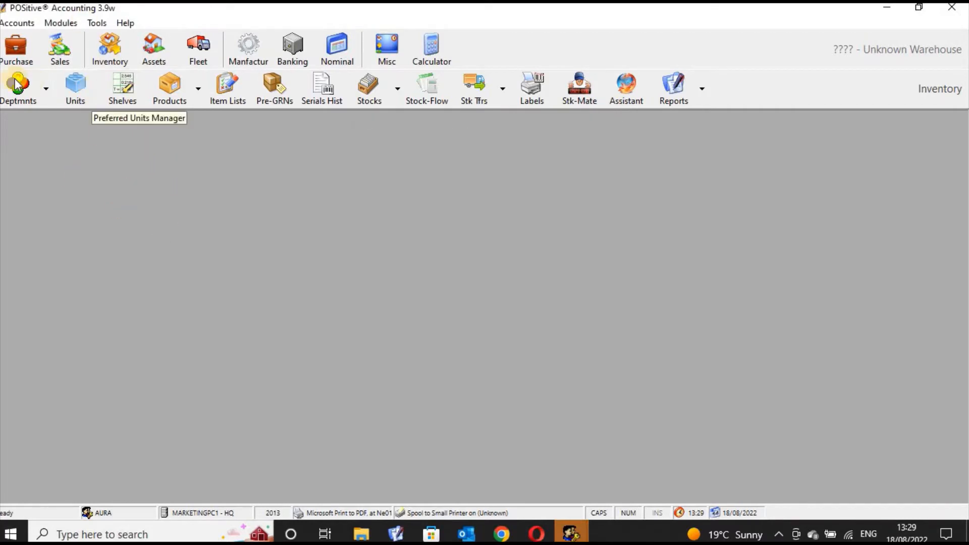
left_click(125, 101)
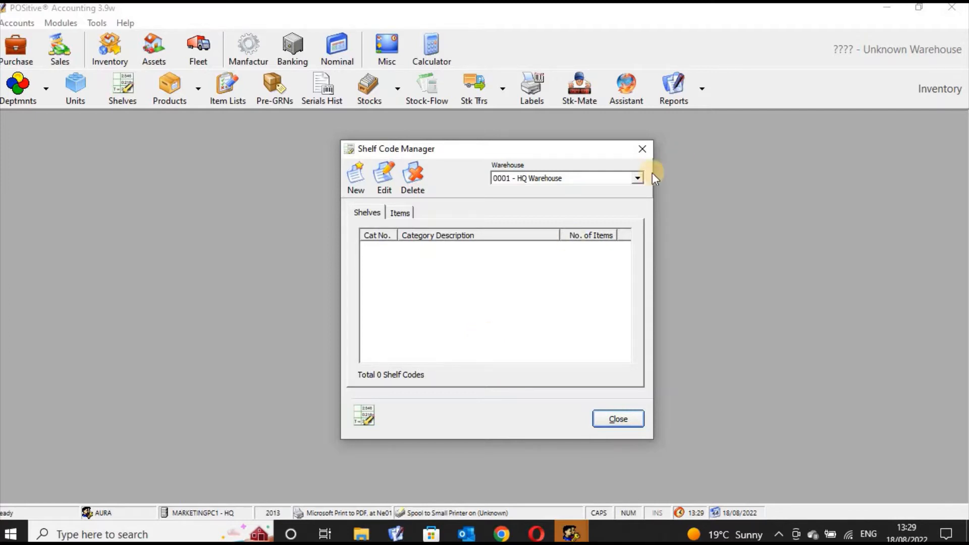
left_click(639, 178)
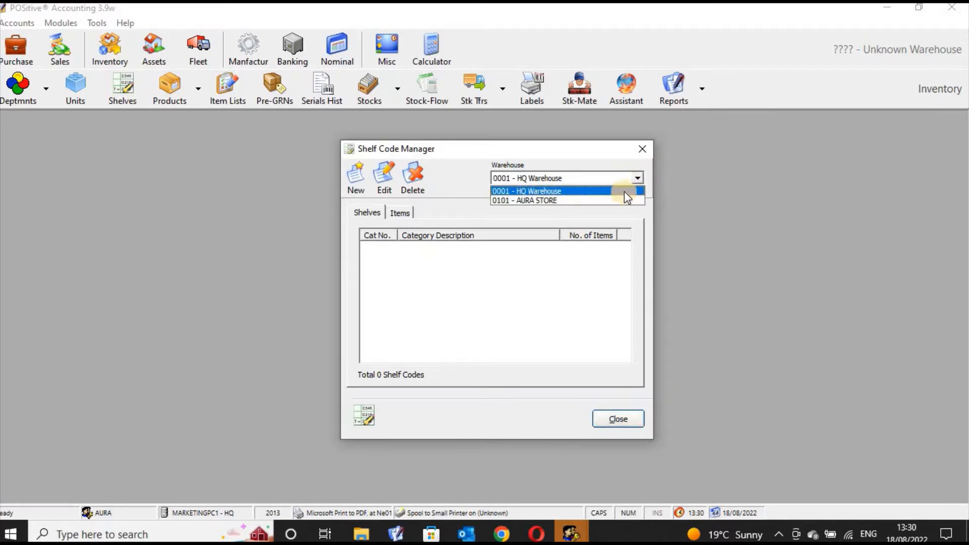
left_click(627, 192)
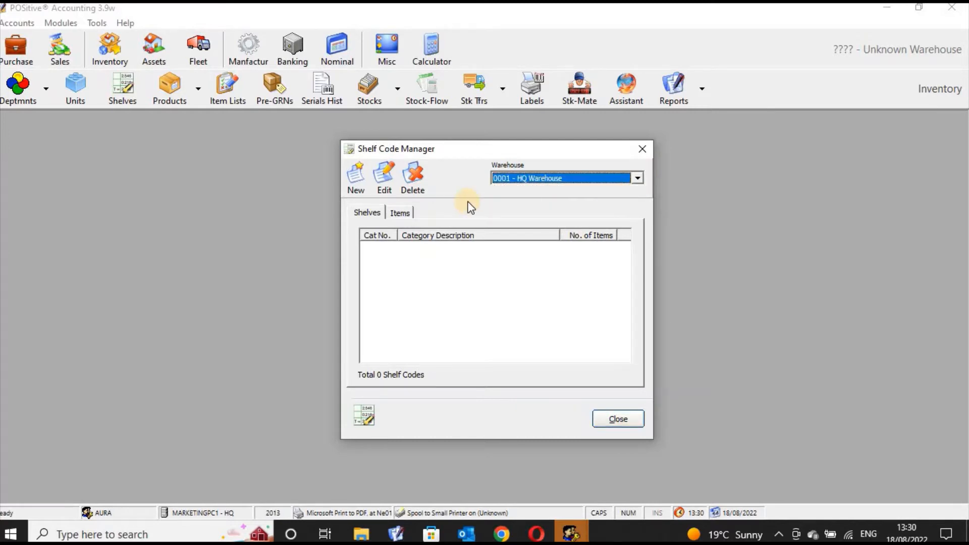
Add shelf code A0001 described as 'Food stuffs', check the Items tab, and close the manager
left_click(356, 182)
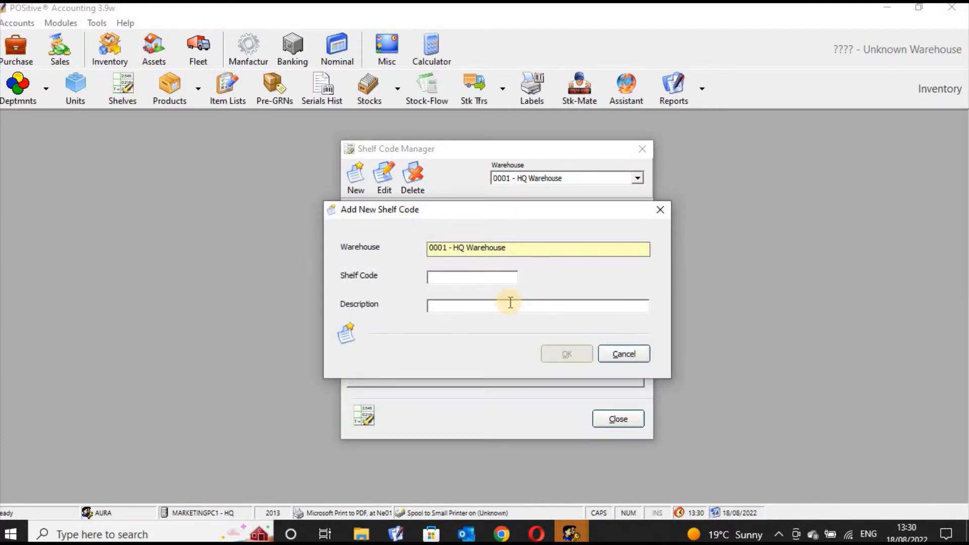
type("A0001")
left_click(511, 308)
type("F")
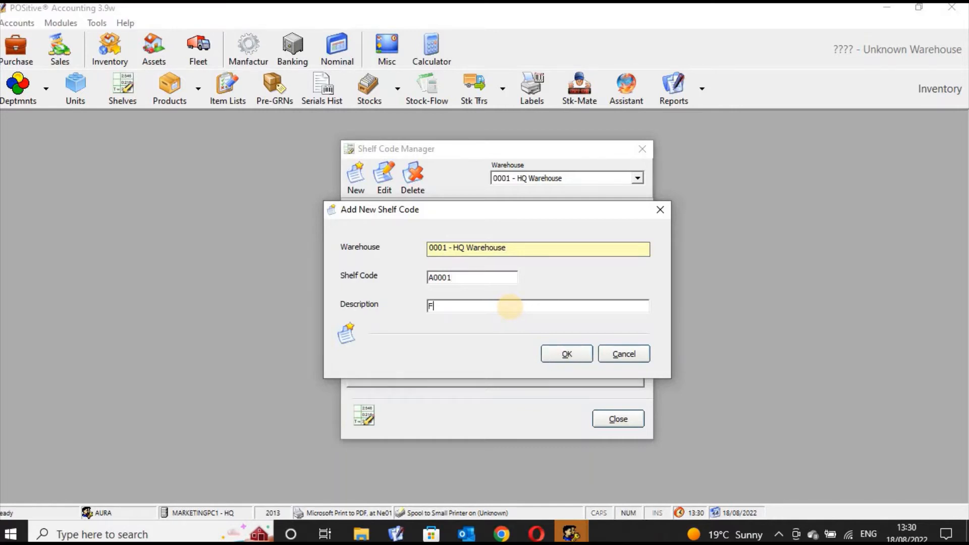
type("ood stuffs")
left_click(575, 359)
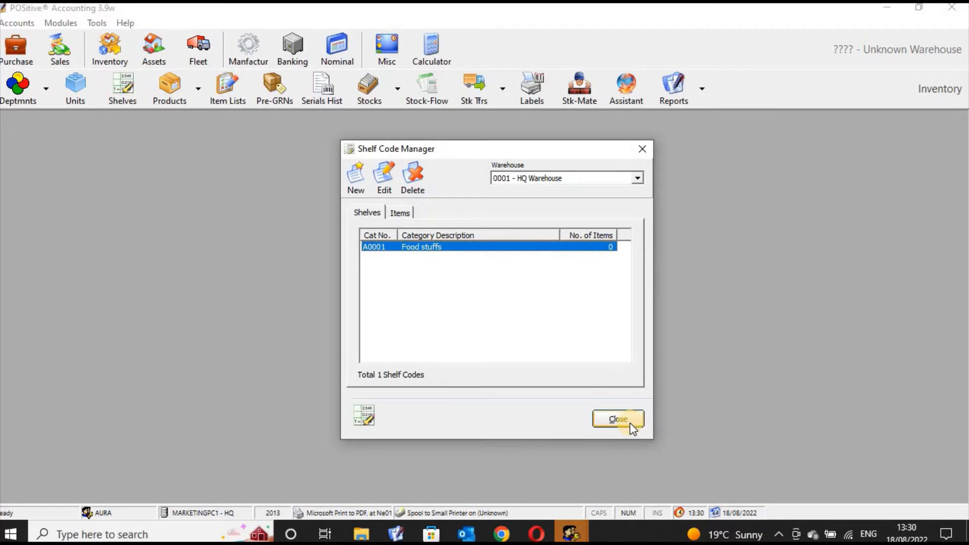
left_click(397, 213)
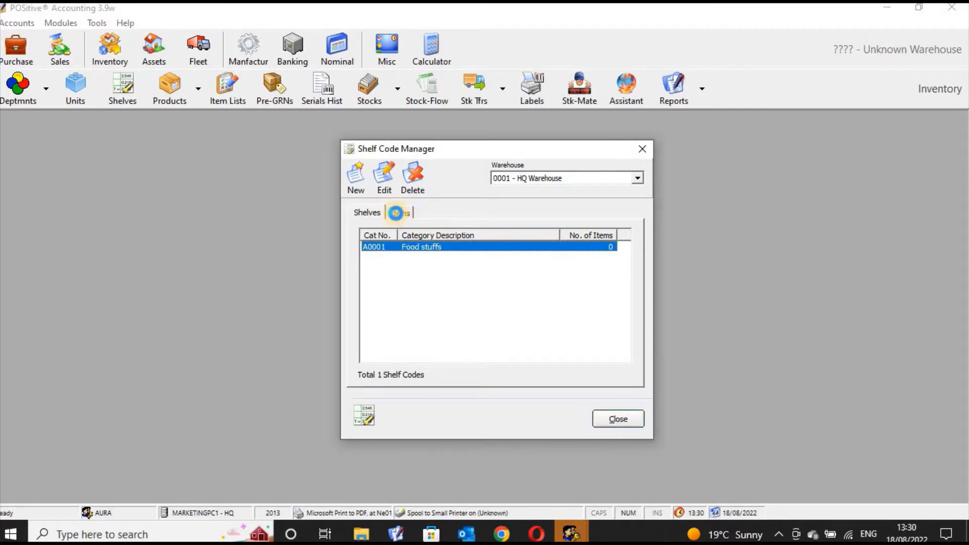
left_click(370, 214)
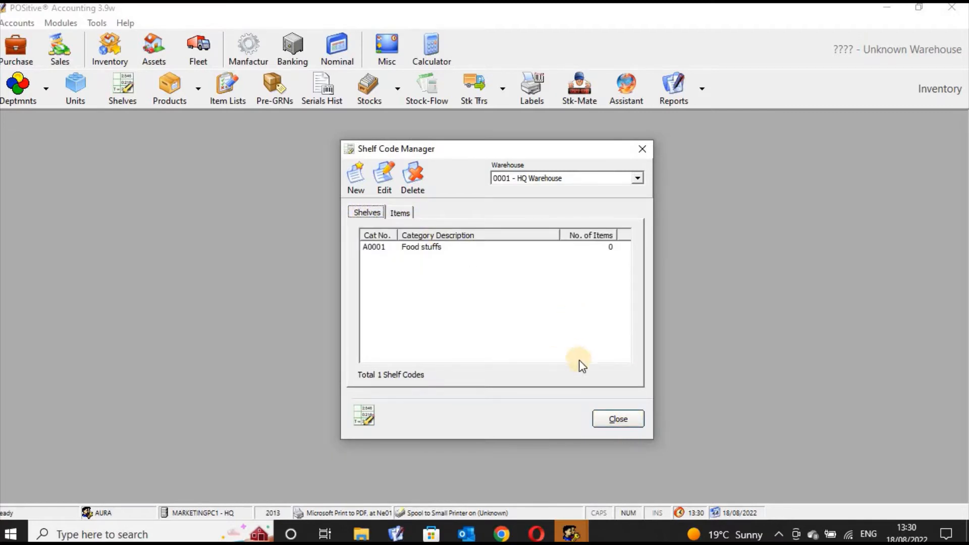
left_click(617, 419)
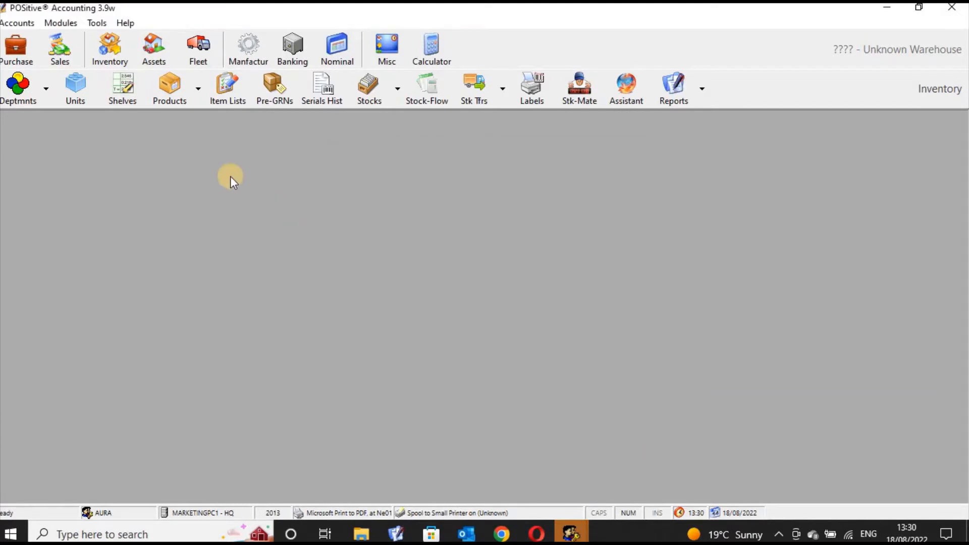
Search products for 'bread' and load 410005 Bread Superloaf 400 gms into Product Manager
left_click(160, 98)
left_click_drag(250, 171, 269, 156)
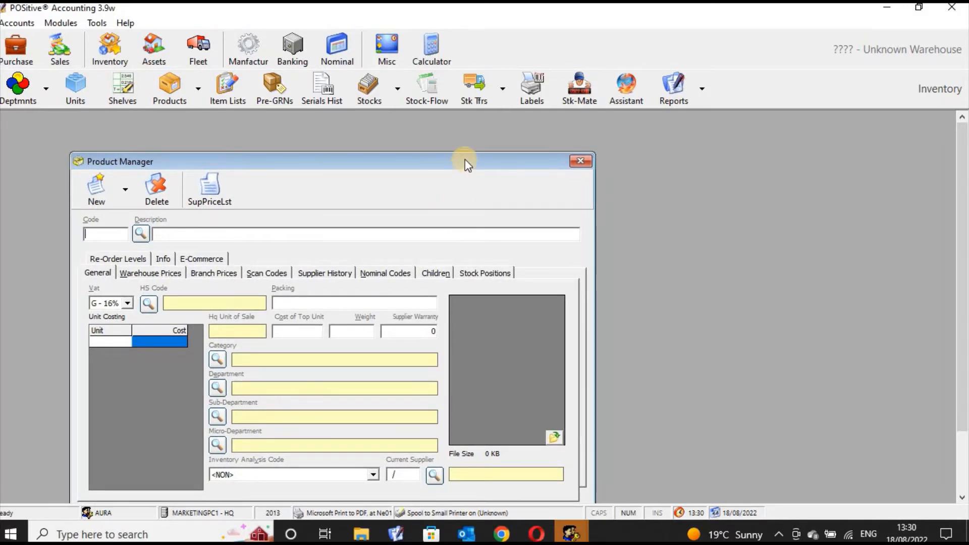
left_click_drag(480, 149, 502, 124)
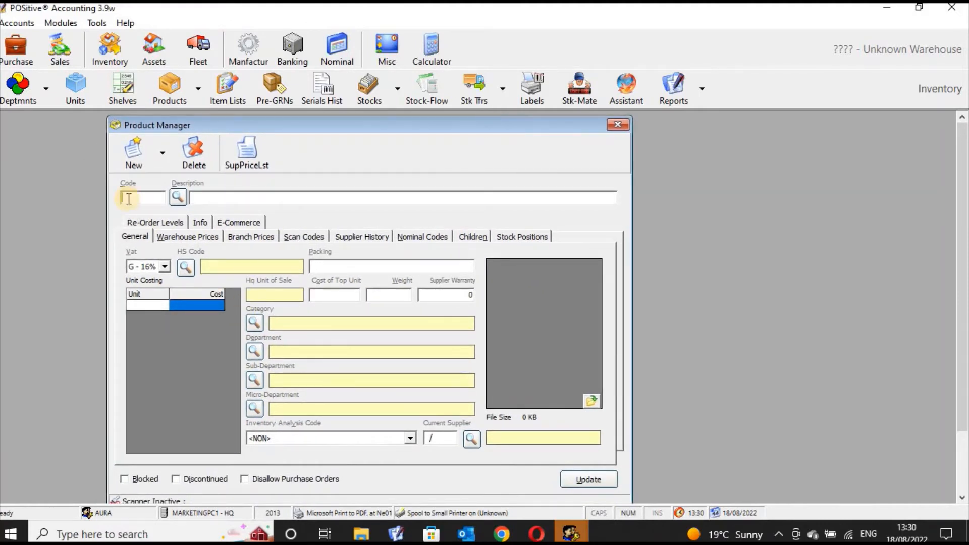
left_click(177, 198)
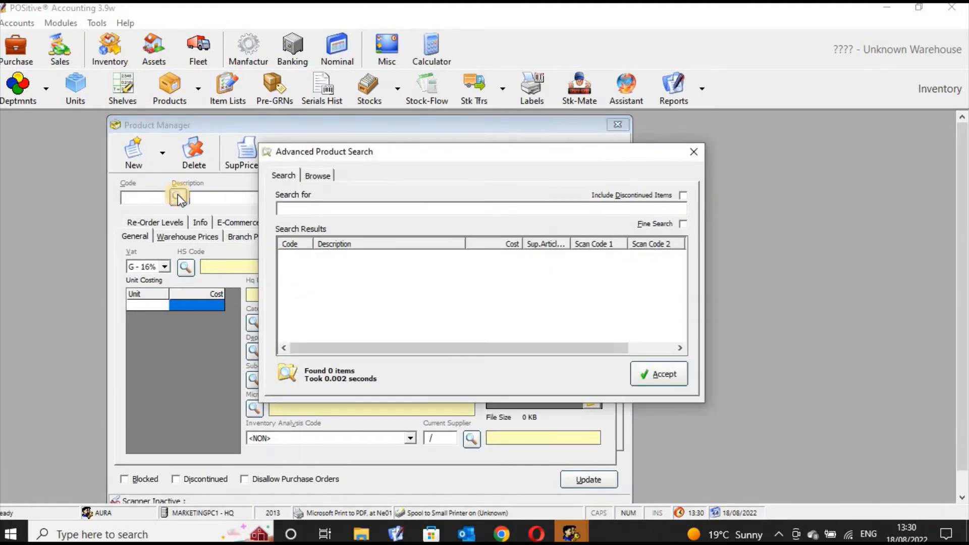
type("bread")
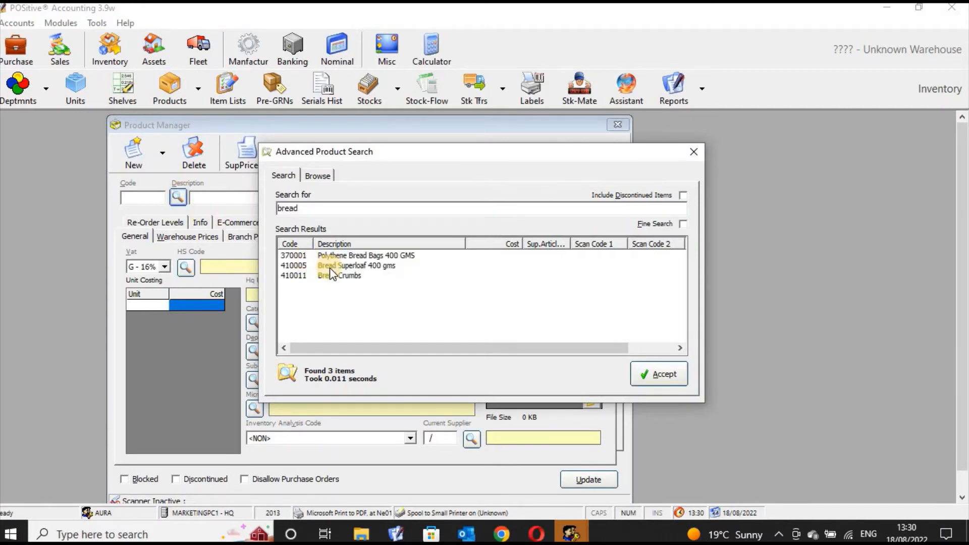
left_click(331, 266)
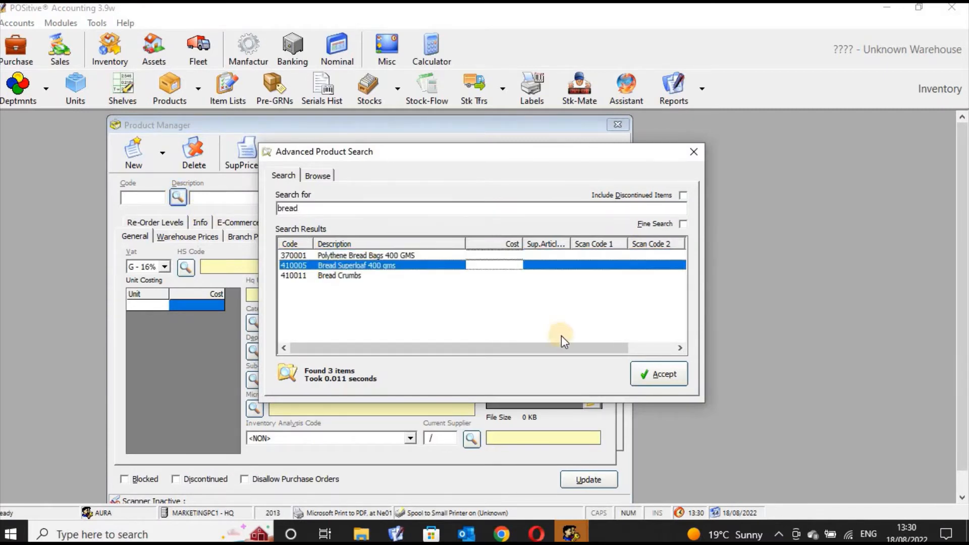
left_click(648, 380)
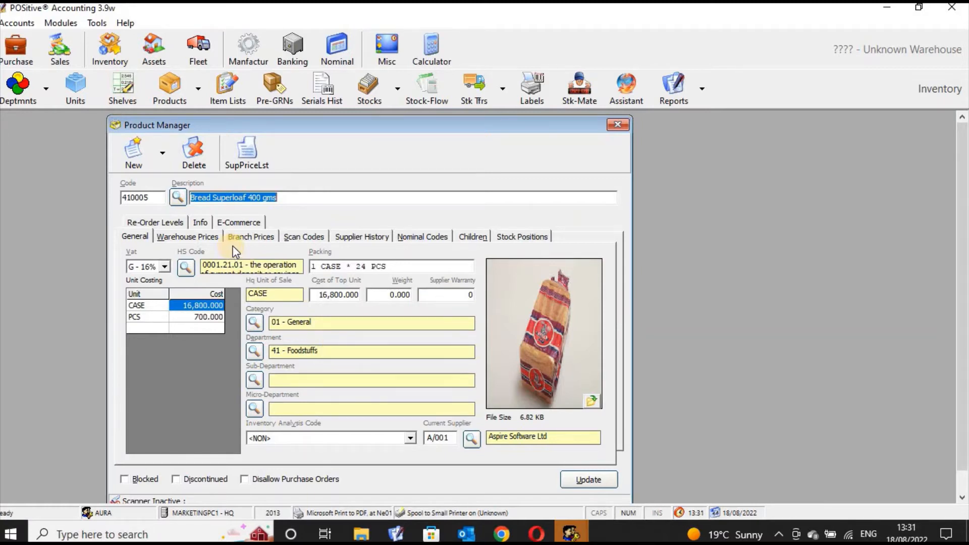
Review the Branch Prices, Scan Codes, Supplier History, Nominal Codes, Children, Stock Positions and Warehouse Prices tabs
left_click(245, 239)
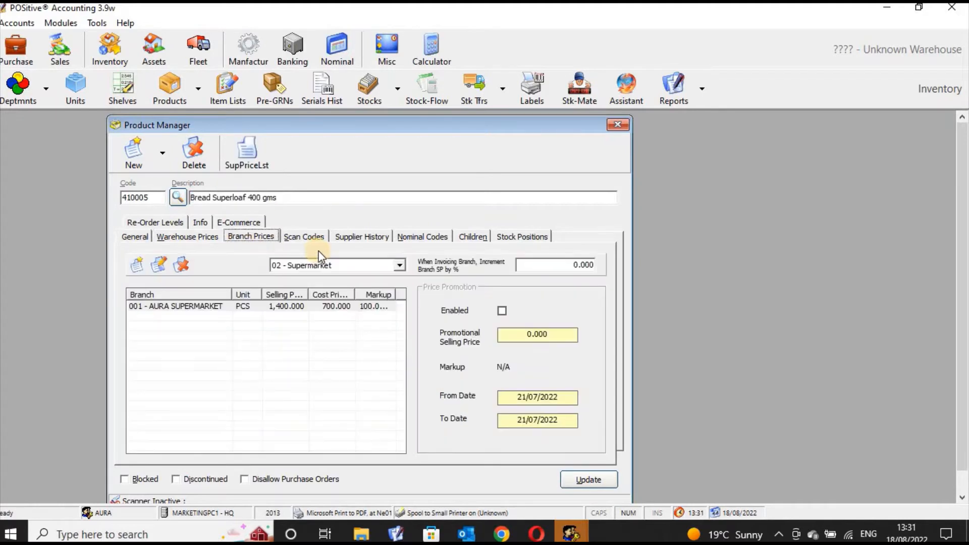
left_click(309, 235)
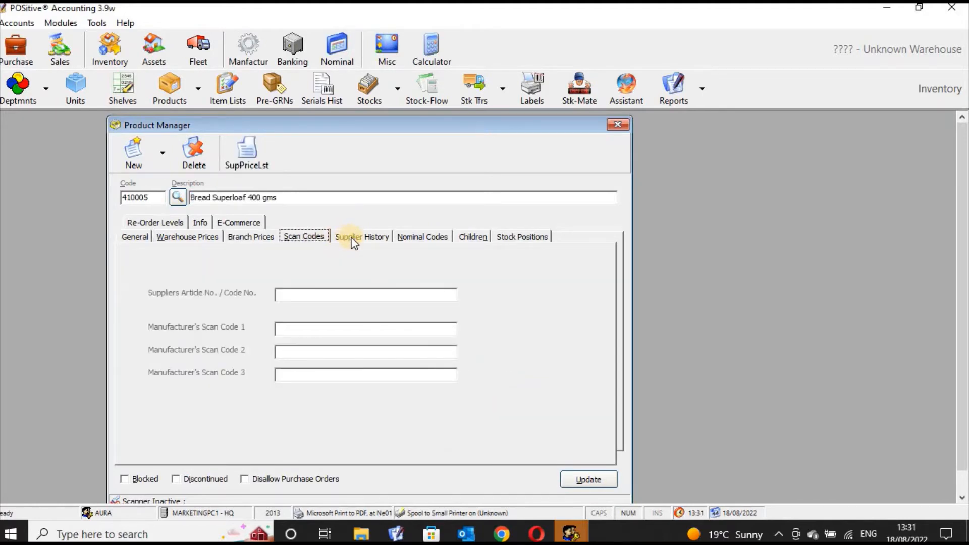
left_click(378, 238)
left_click(425, 239)
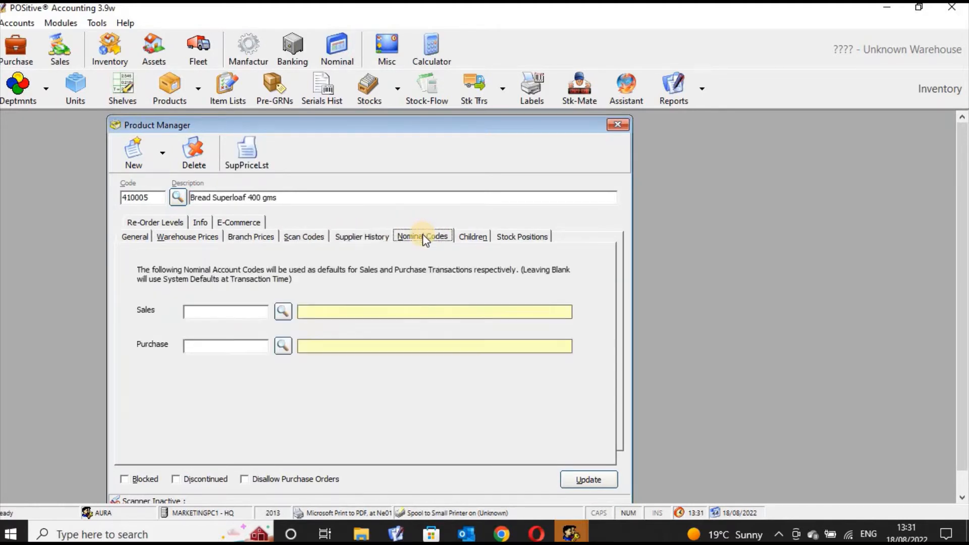
left_click(465, 235)
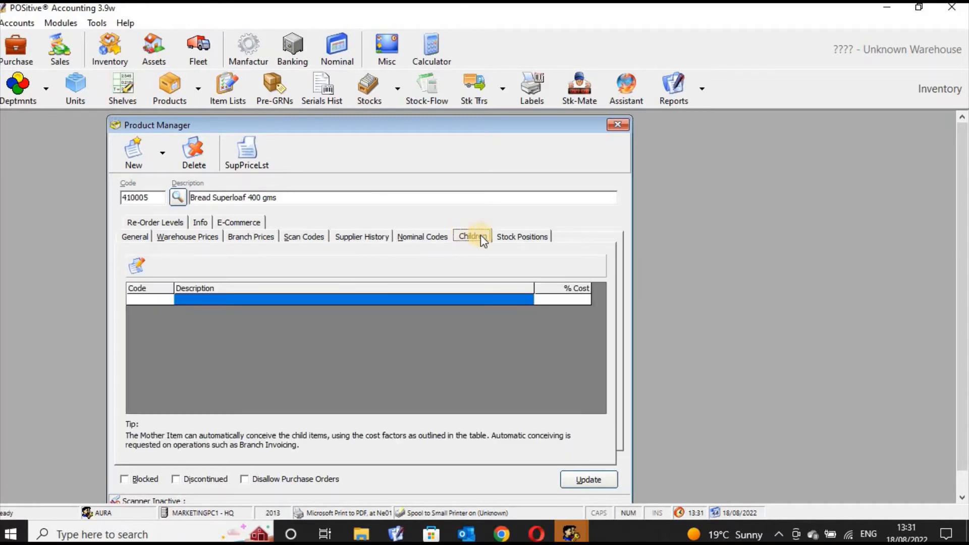
left_click(520, 233)
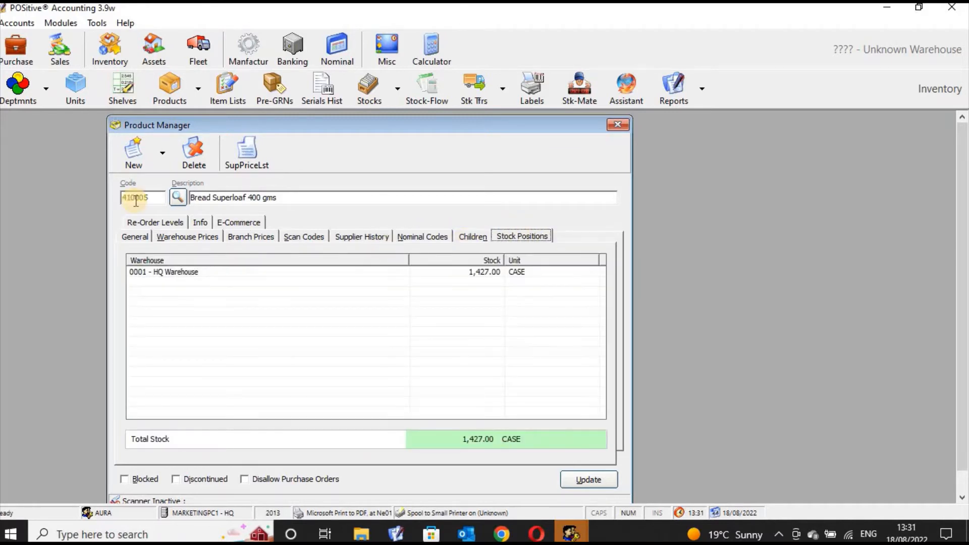
left_click(194, 239)
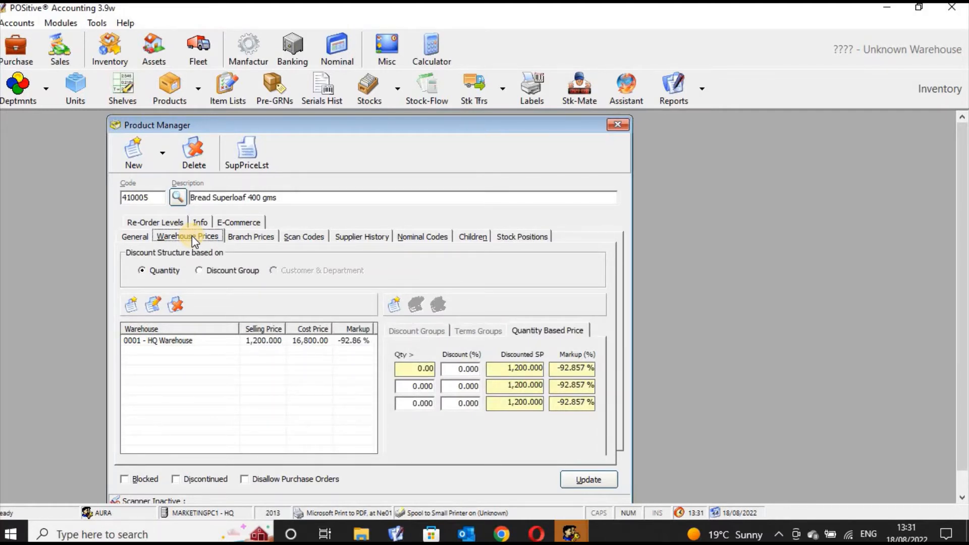
Open and dismiss the Add Warehouse Price form, then close the product record
left_click(132, 305)
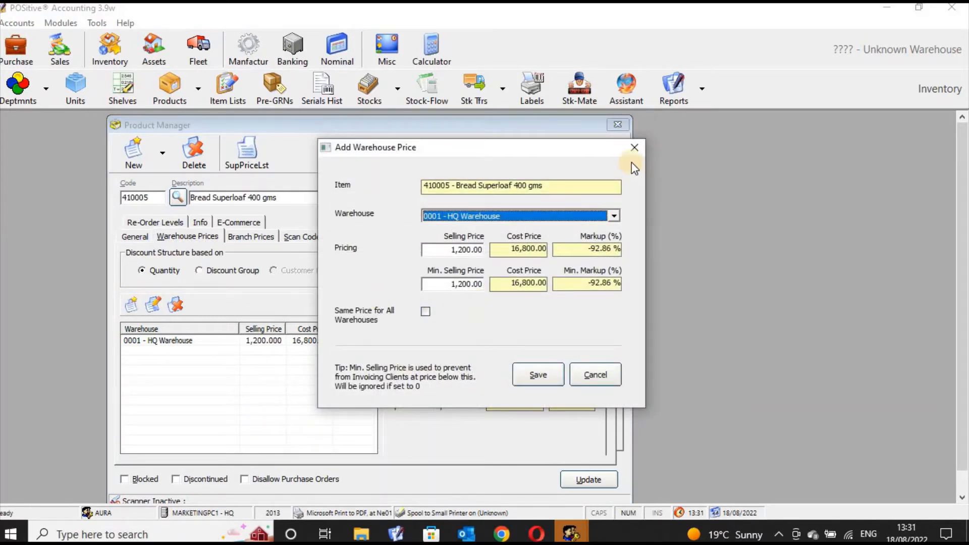
left_click(635, 147)
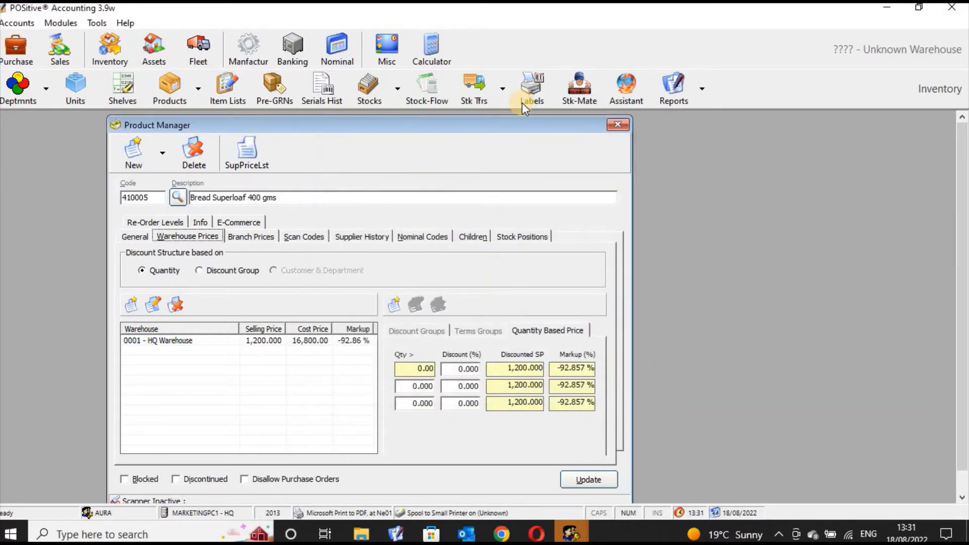
left_click(618, 125)
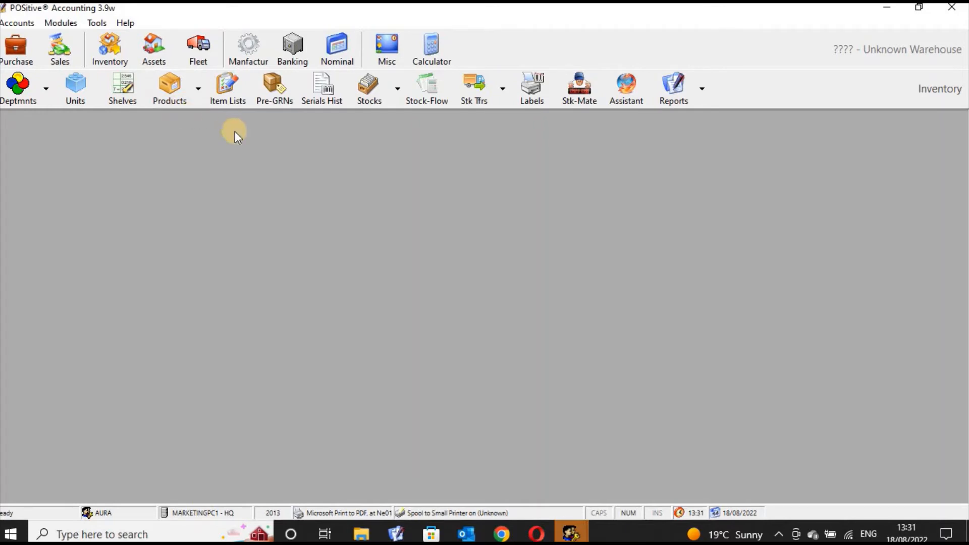
In Item Lists, view Food Stuffs.LST and create a new list file named Electronics
left_click(226, 96)
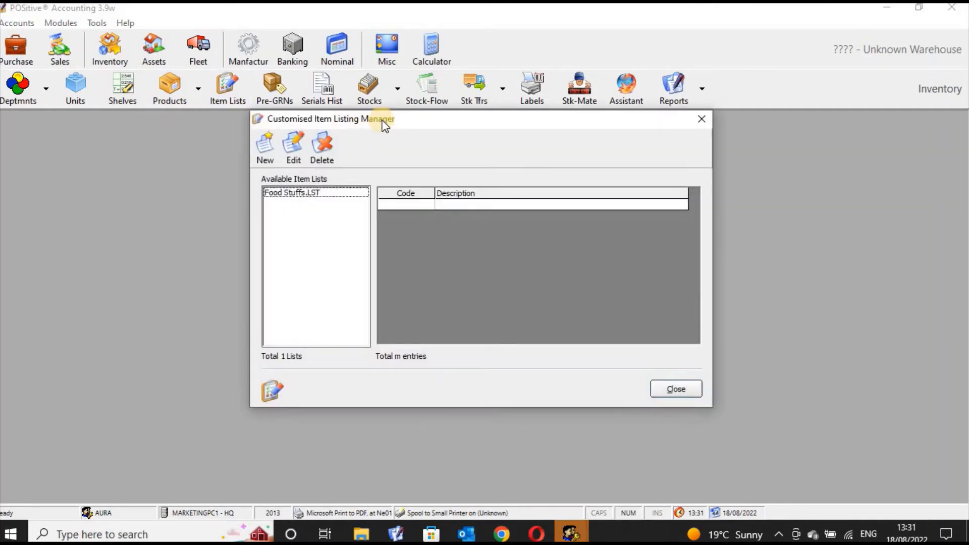
left_click_drag(385, 125, 345, 146)
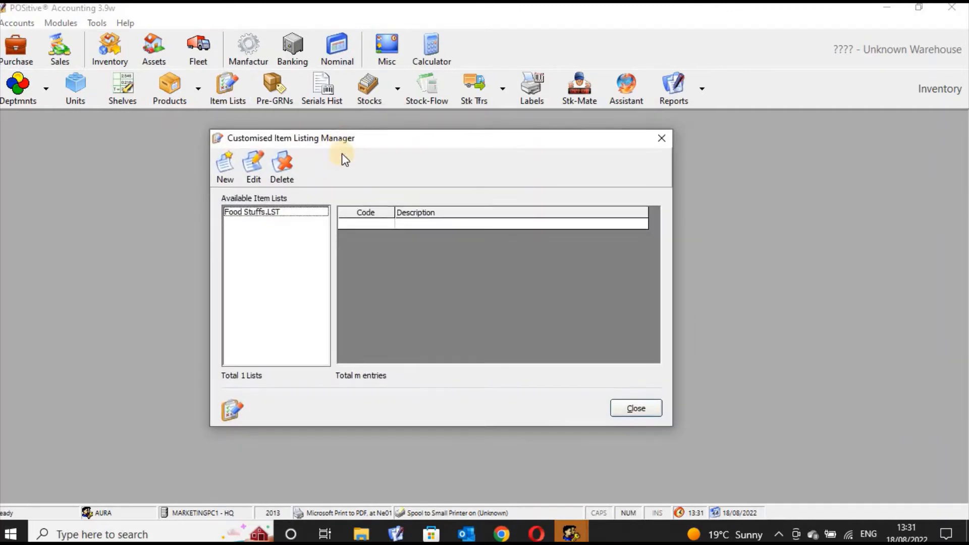
left_click(298, 213)
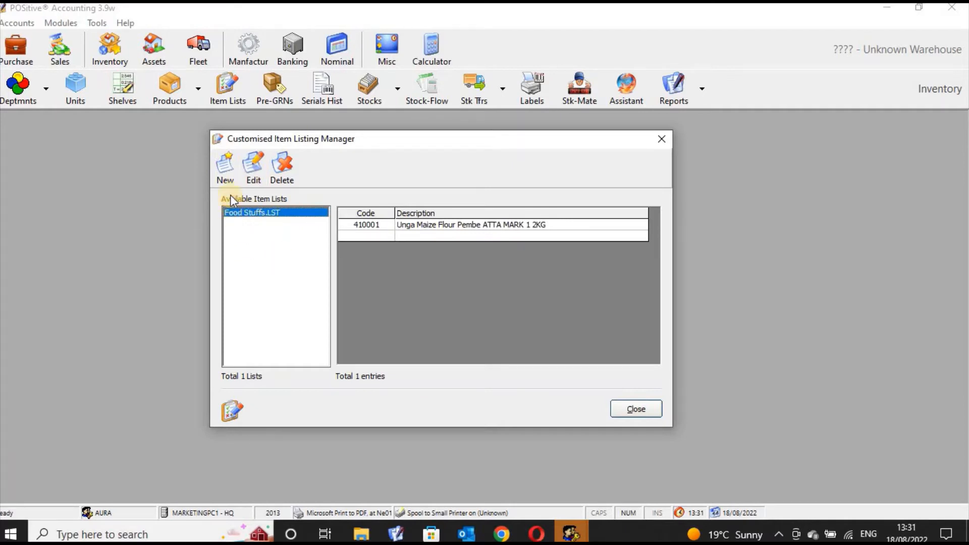
left_click(225, 167)
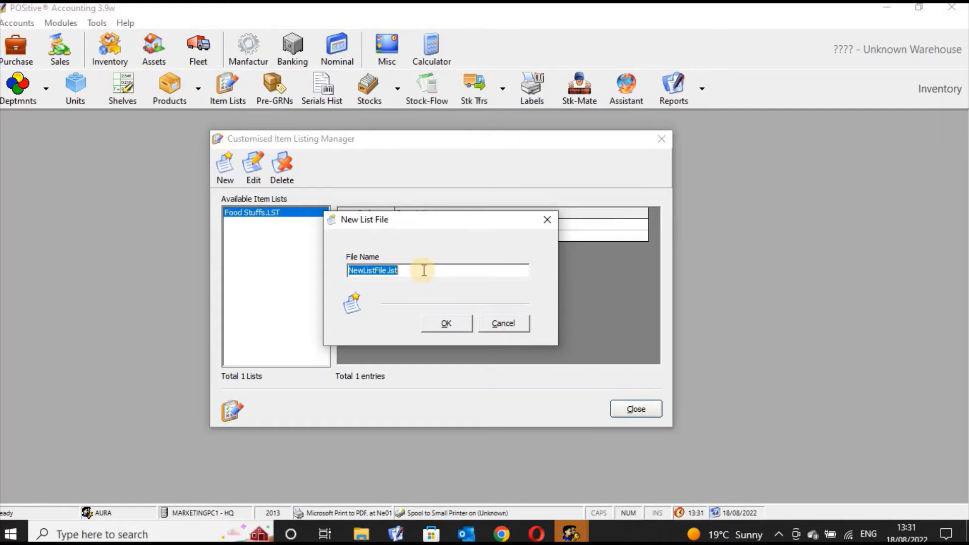
type("Ut")
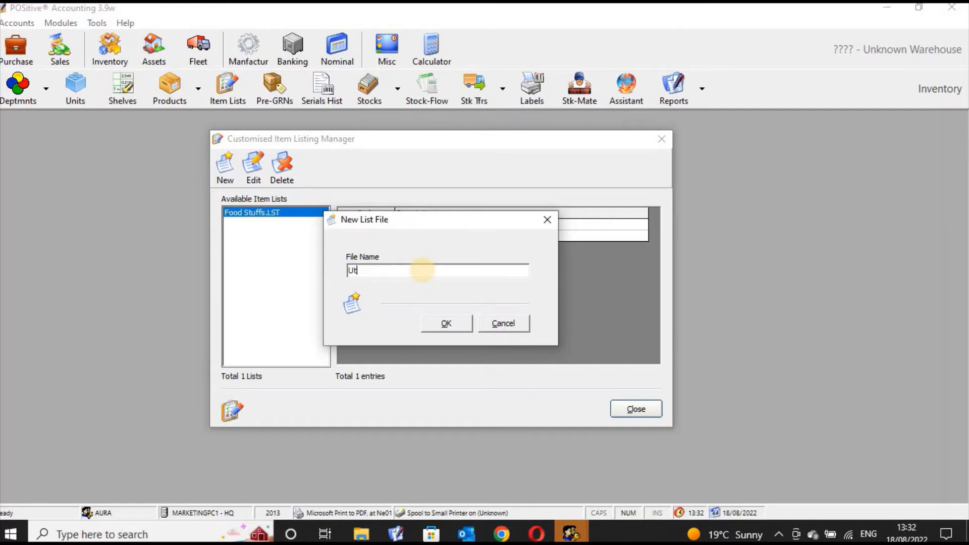
type("ensil")
key("BackSpace")
key("BackSpace")
key("BackSpace")
key("BackSpace")
key("BackSpace")
key("BackSpace")
key("BackSpace")
type("Electronics")
left_click(447, 326)
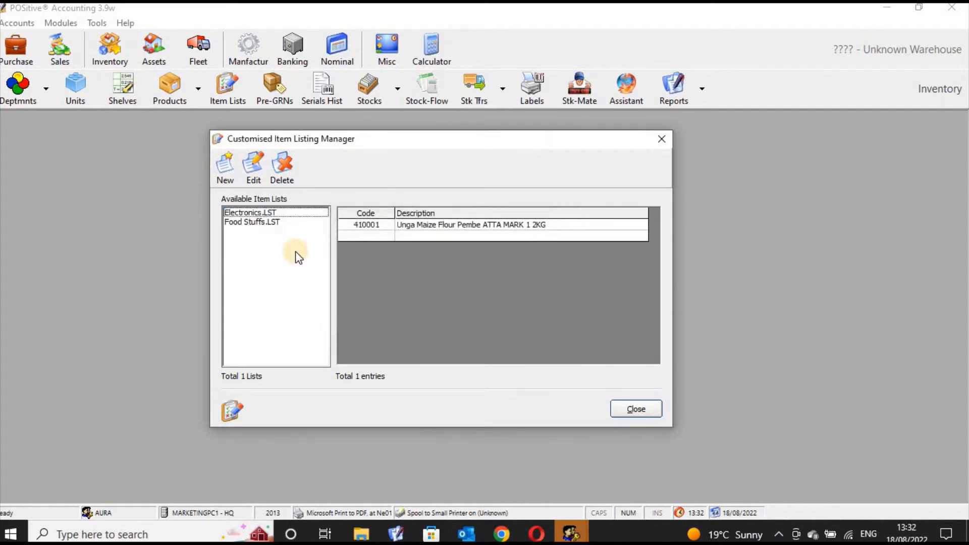
Add the Samsung GALAXY Z FLIP 3 5G, found by searching 'samsung', to Electronics.LST and save
left_click(304, 214)
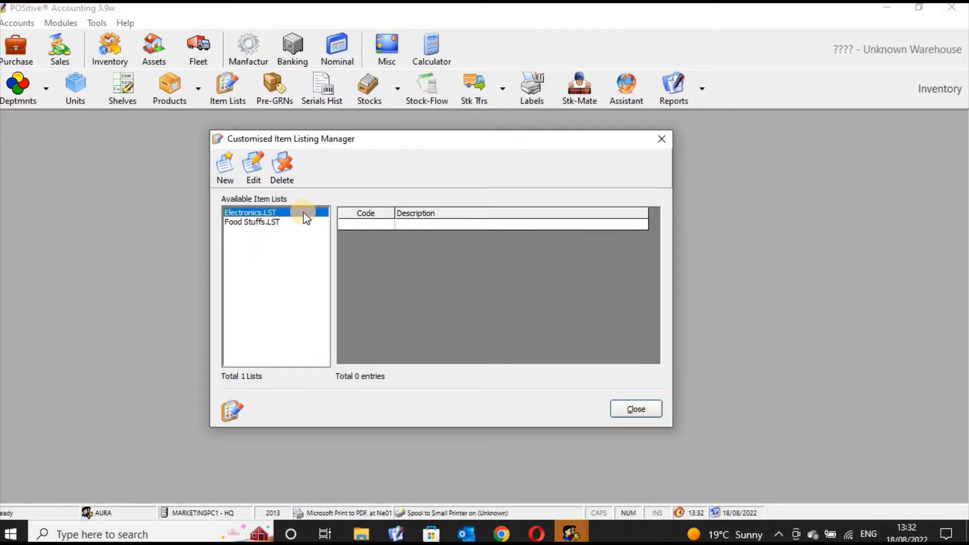
left_click(377, 223)
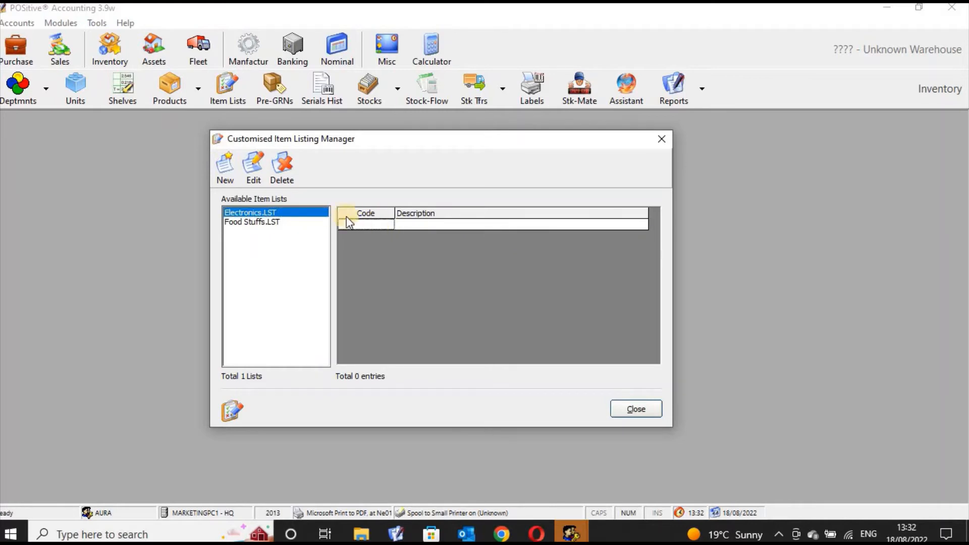
left_click(253, 169)
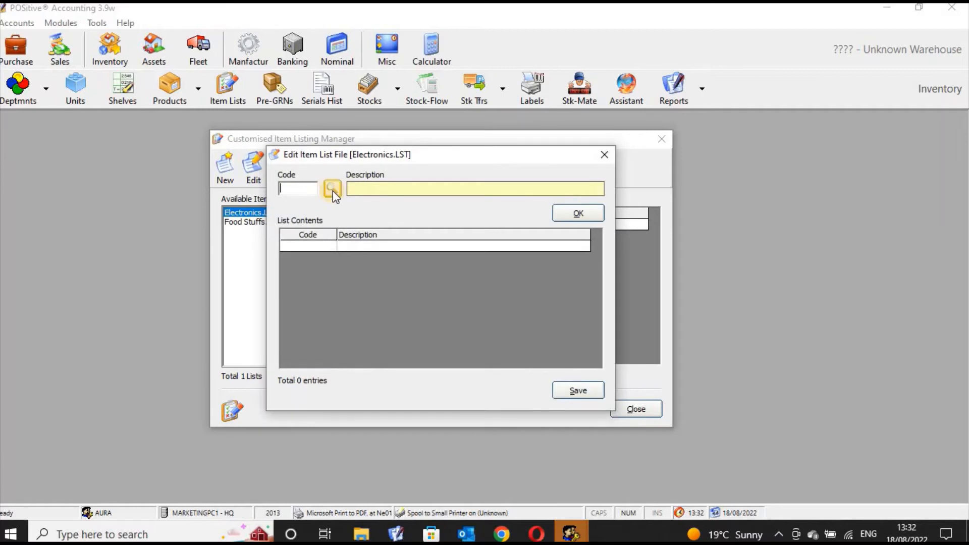
left_click(332, 190)
type("s")
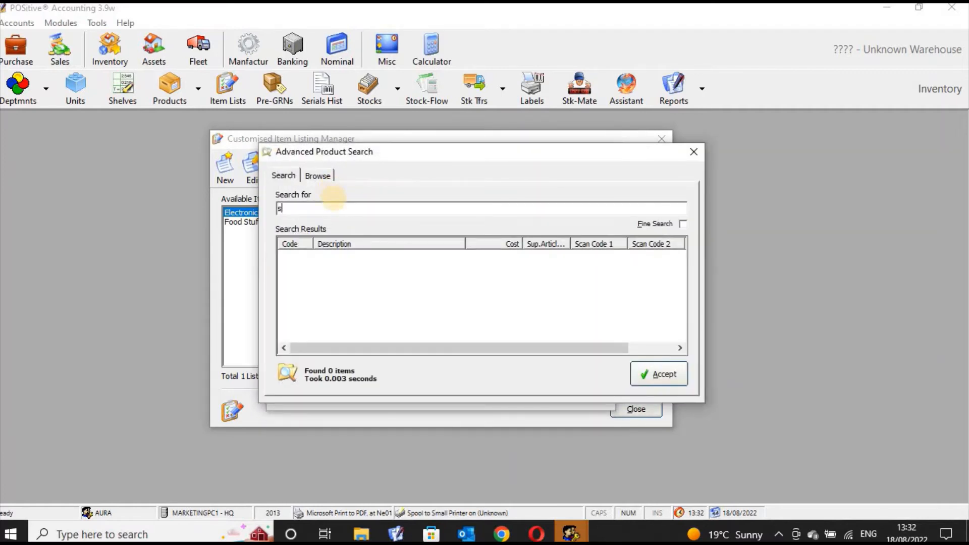
type("amsung")
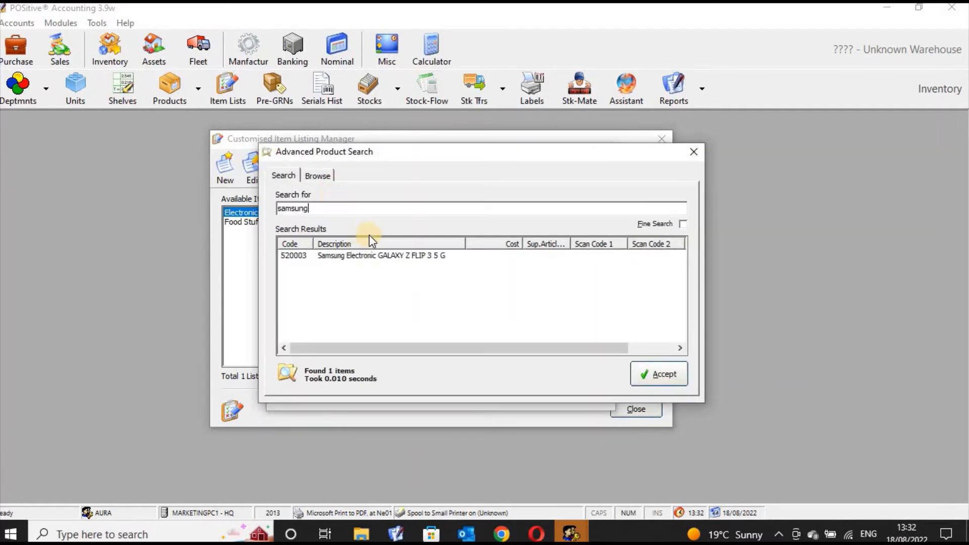
left_click(373, 256)
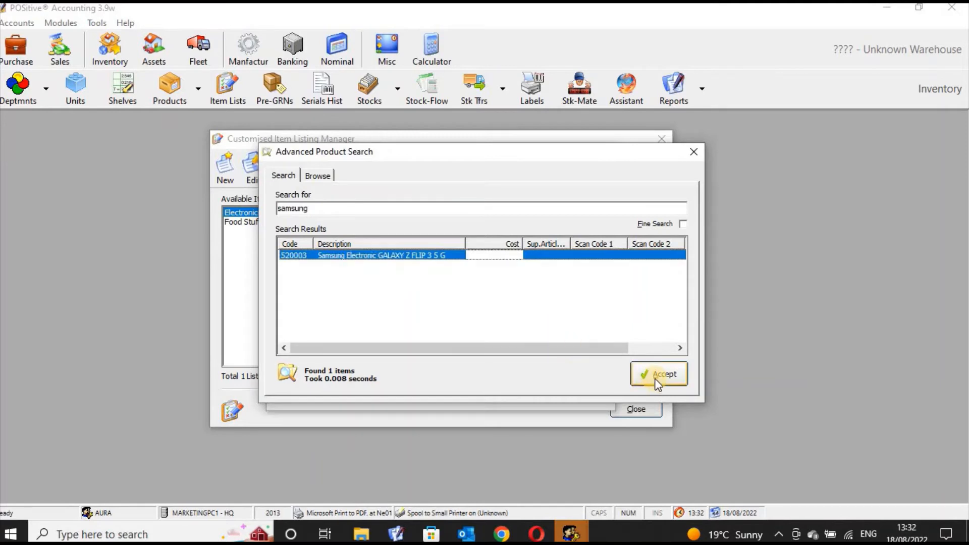
left_click(658, 379)
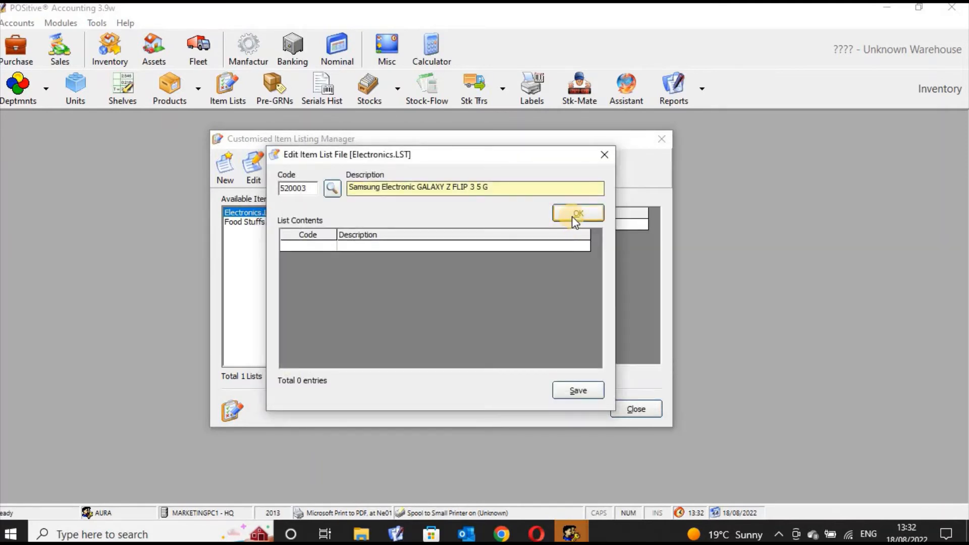
left_click(575, 214)
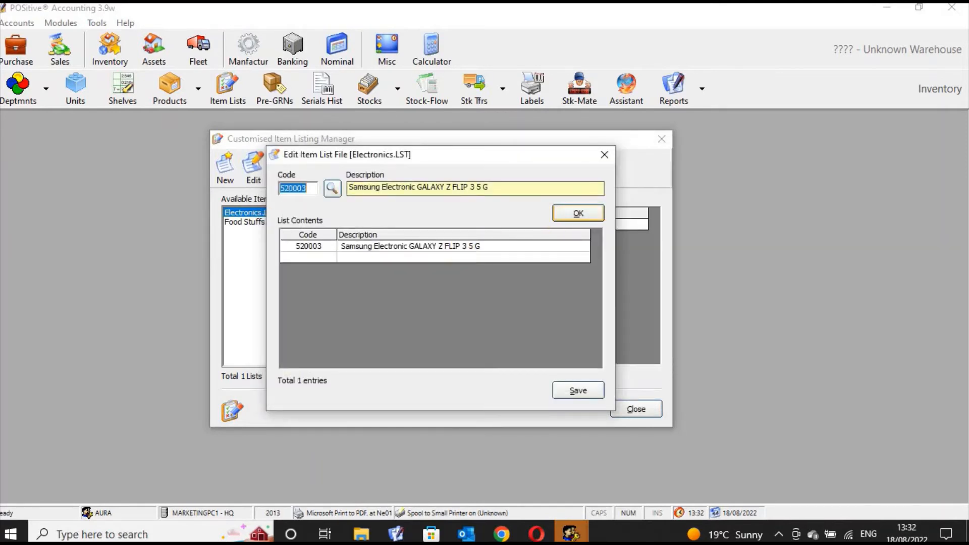
left_click(579, 390)
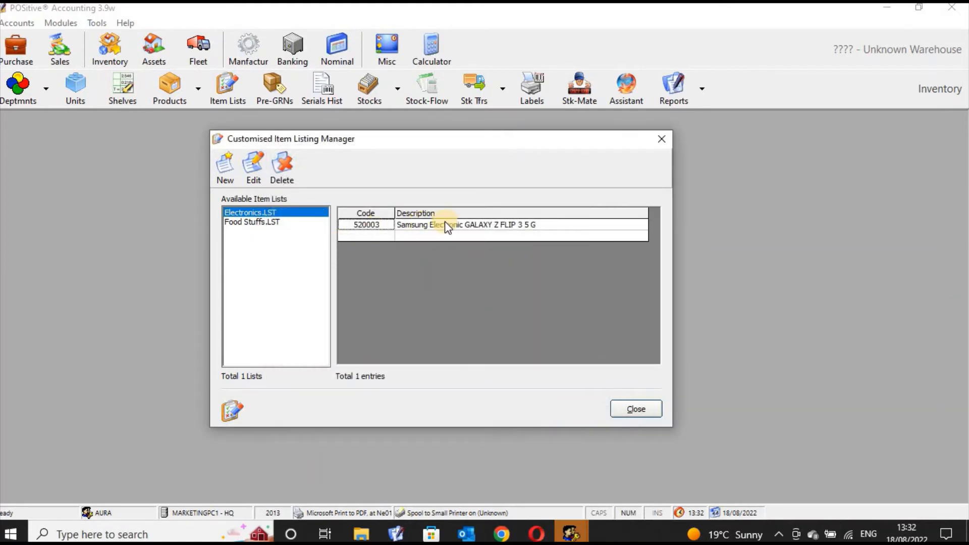
Check that Food Stuffs.LST holds the maize flour item, then close the item list manager
left_click(283, 209)
left_click(277, 221)
left_click(277, 214)
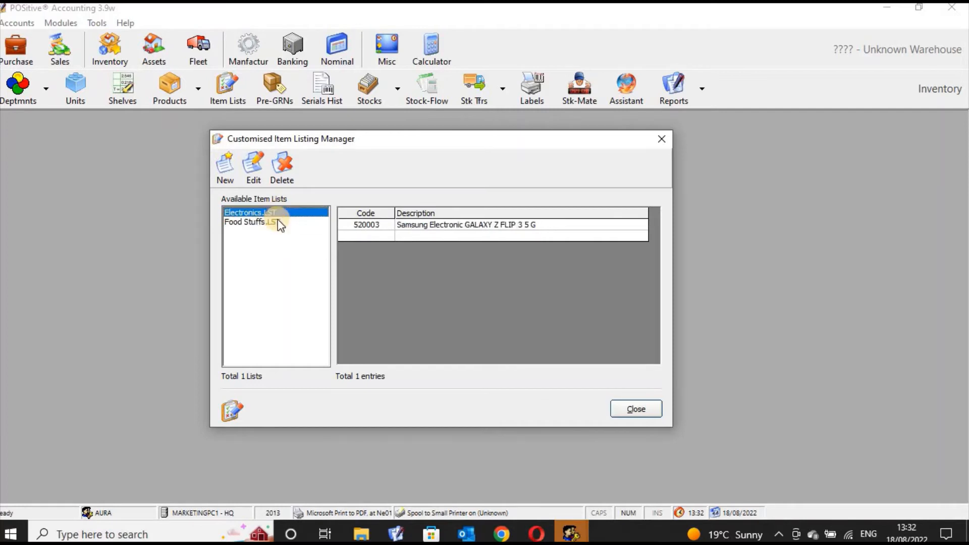
left_click(278, 222)
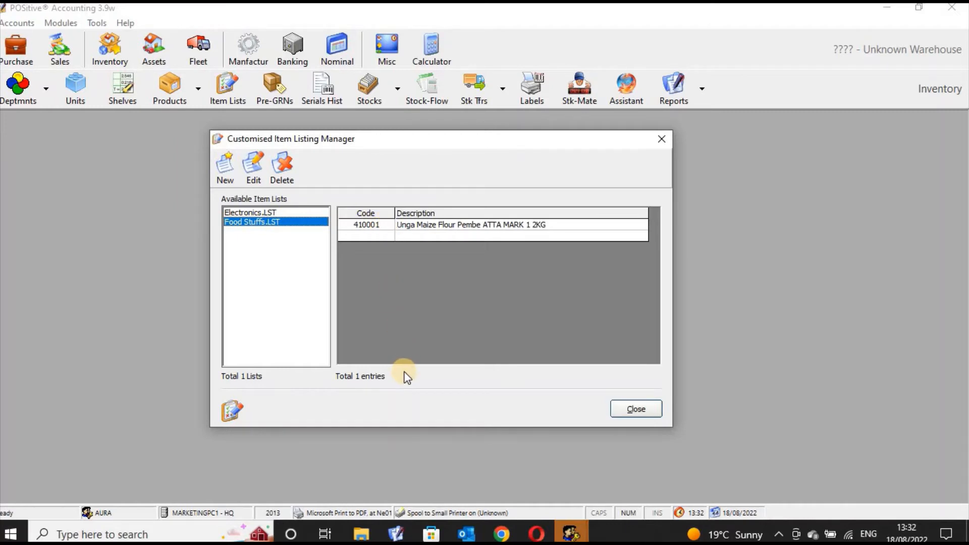
left_click(665, 138)
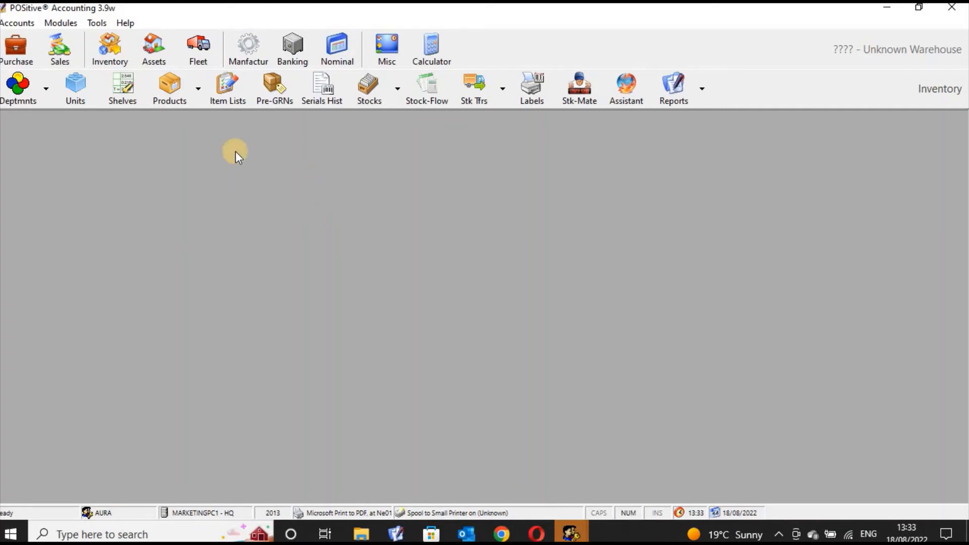
Start a new Pre-GRN, clear its item code, then cancel it and close the Pre-GRNs list
left_click(279, 93)
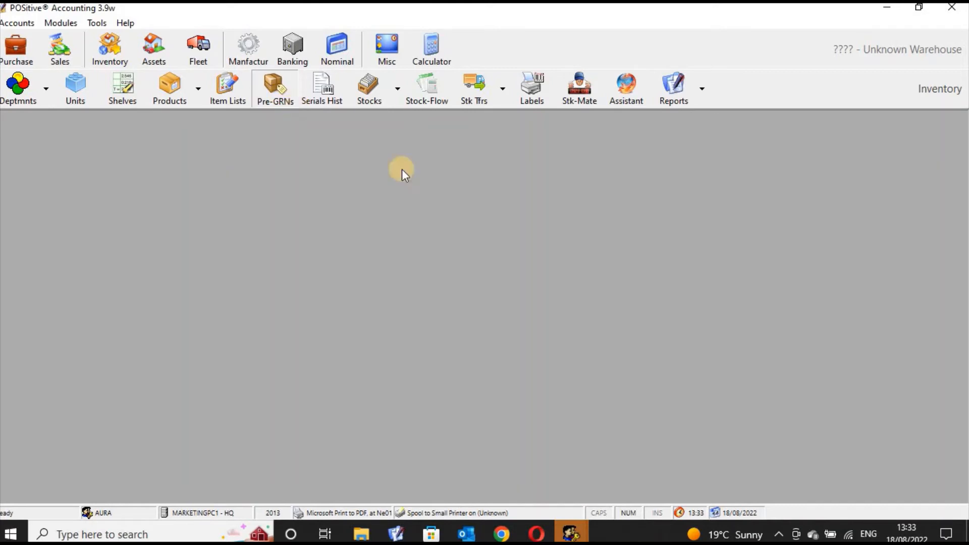
left_click_drag(405, 192, 532, 198)
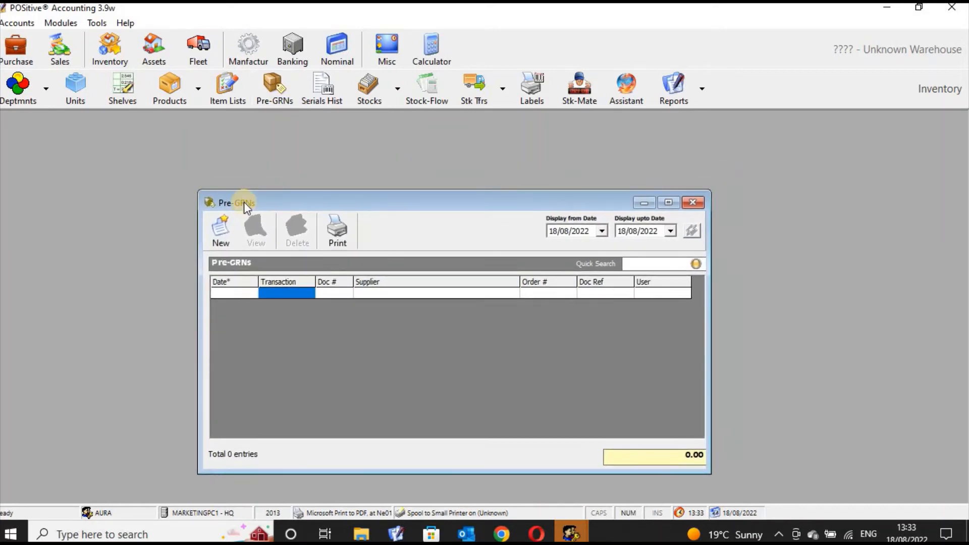
left_click(220, 231)
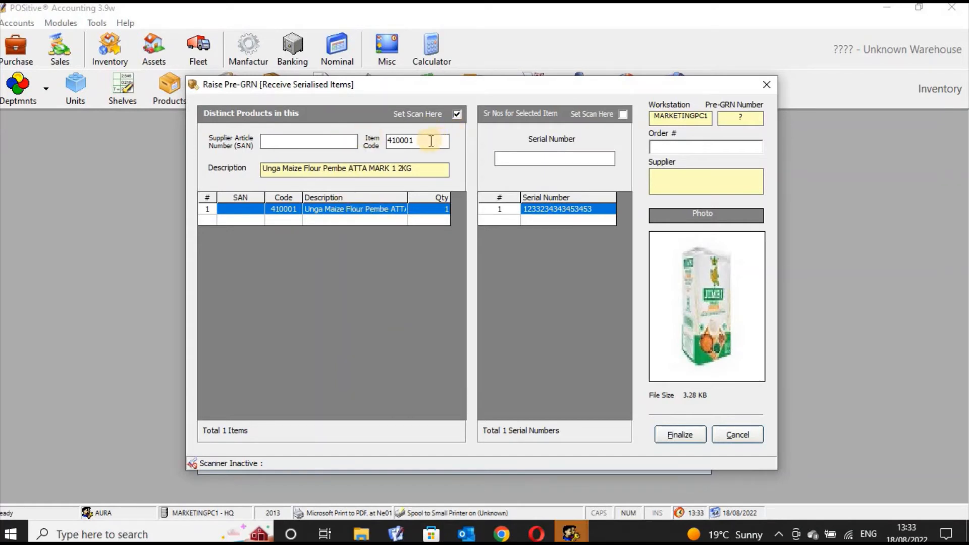
key("BackSpace")
key("BackSpace")
key("BackSpace")
key("BackSpace")
left_click(769, 84)
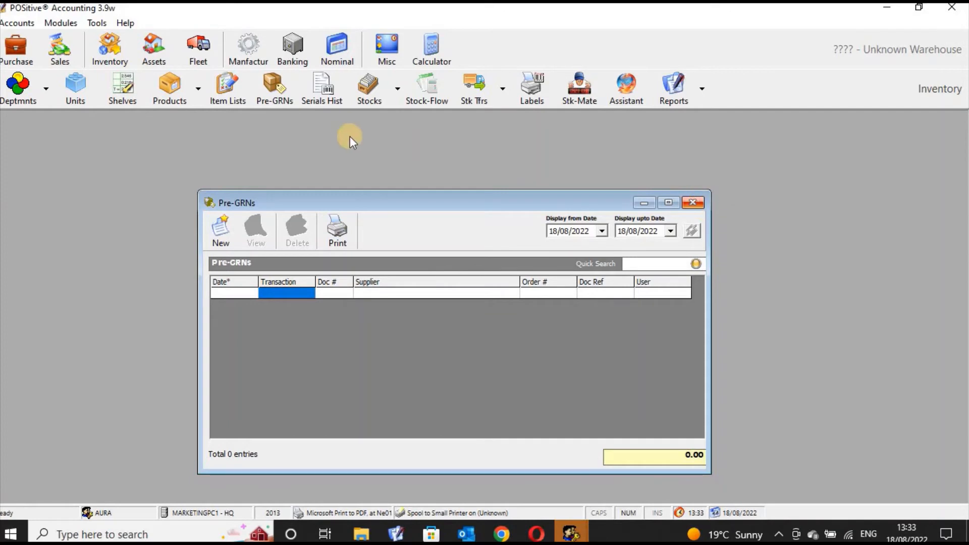
key("Escape")
Confirm Electronics.LST holds product 520003, then reopen the Pre-GRNs list
left_click(225, 98)
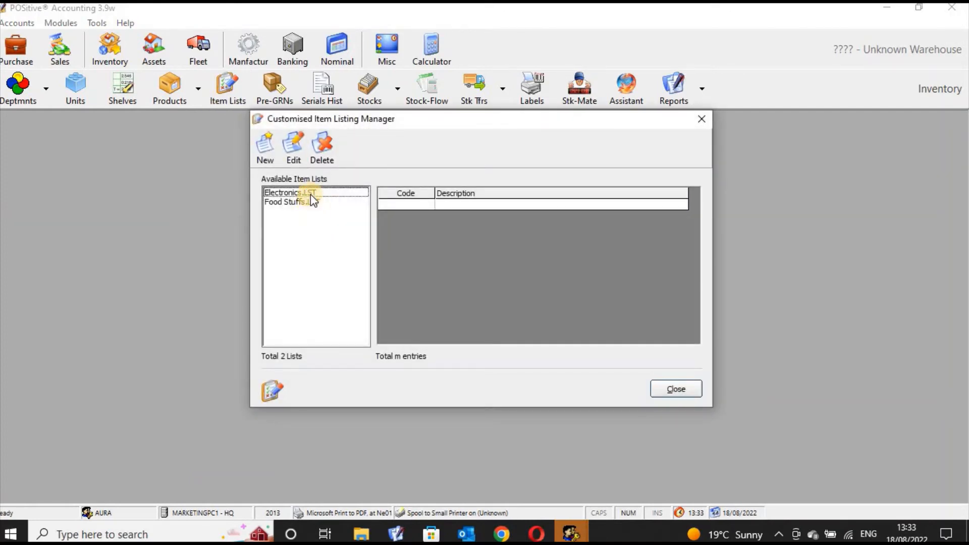
left_click(303, 193)
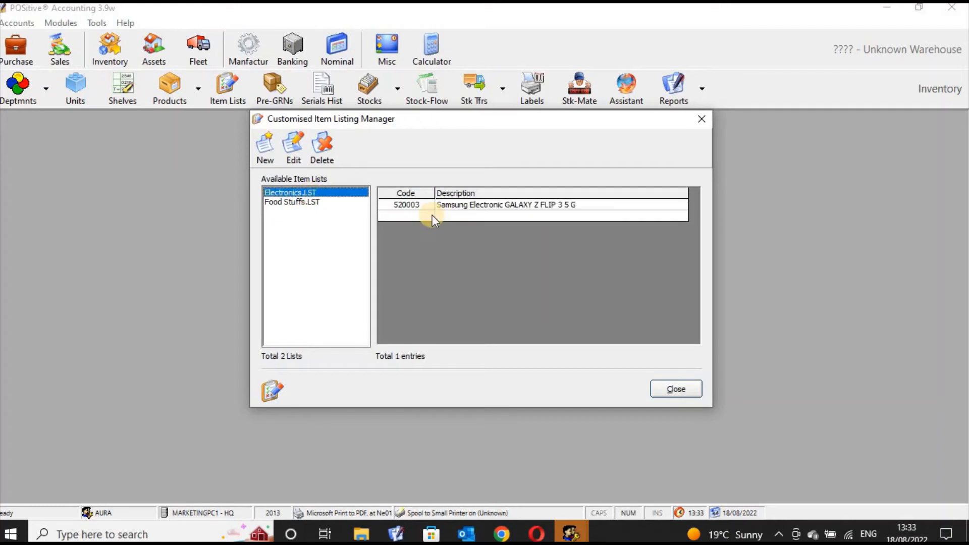
left_click(702, 120)
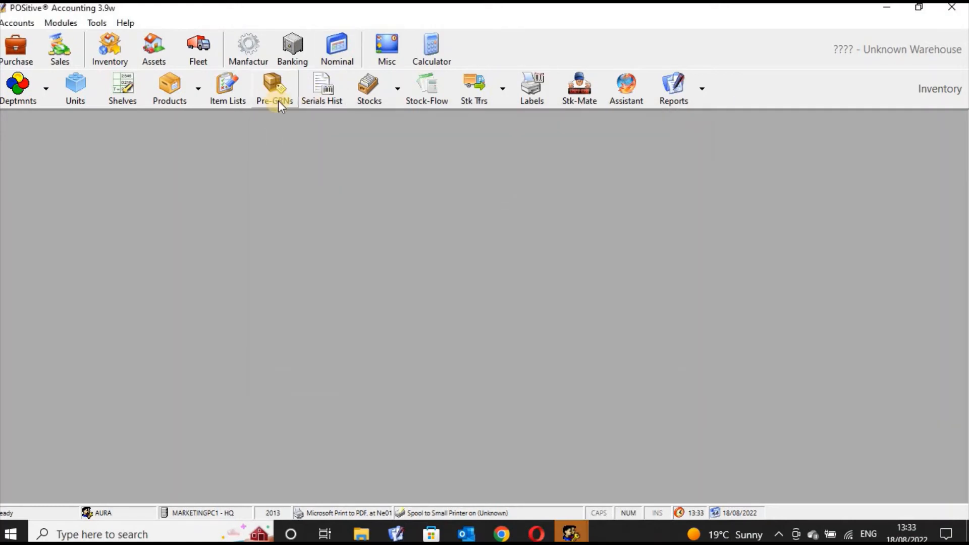
left_click(277, 99)
left_click(107, 246)
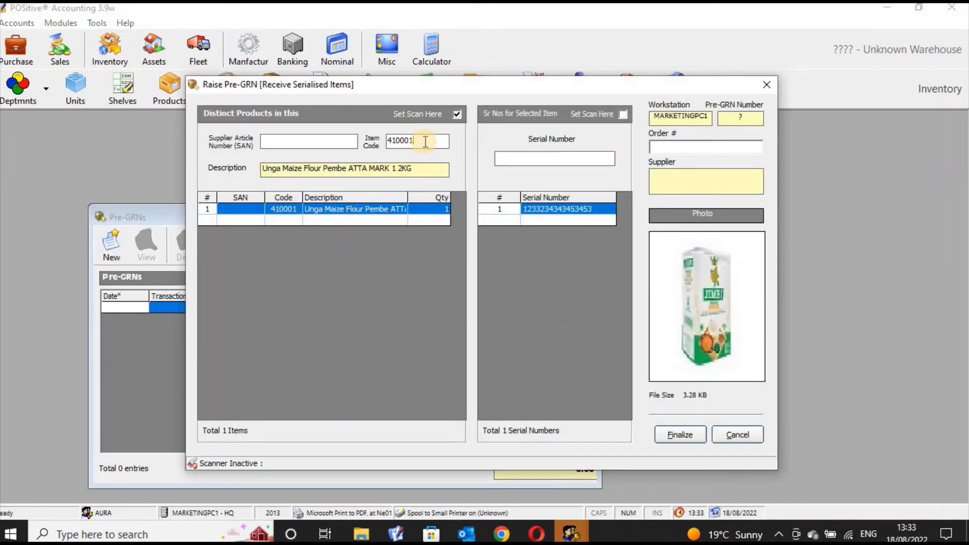
key("BackSpace")
key("BackSpace")
key("BackSpace")
key("BackSpace")
key("BackSpace")
key("BackSpace")
type("520003")
key("Return")
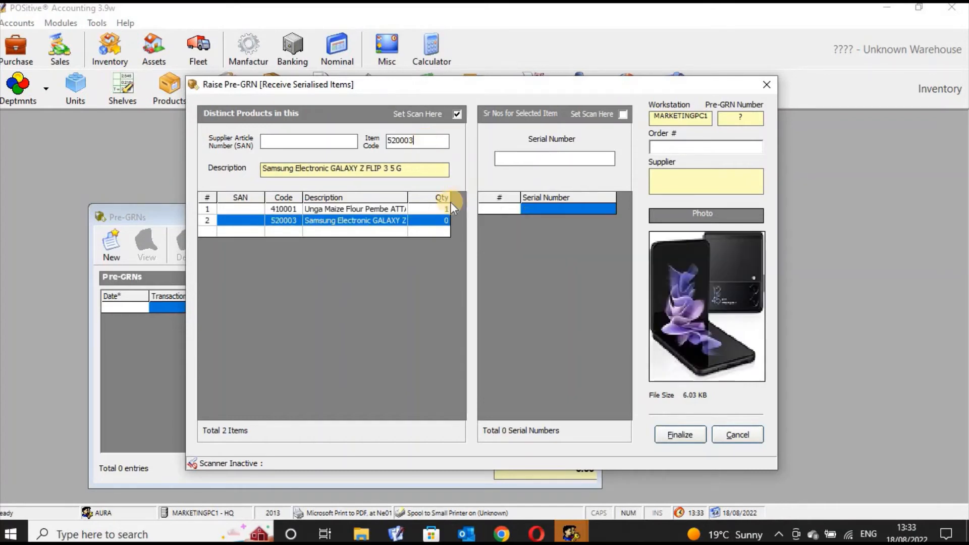
left_click(549, 159)
type("20980009")
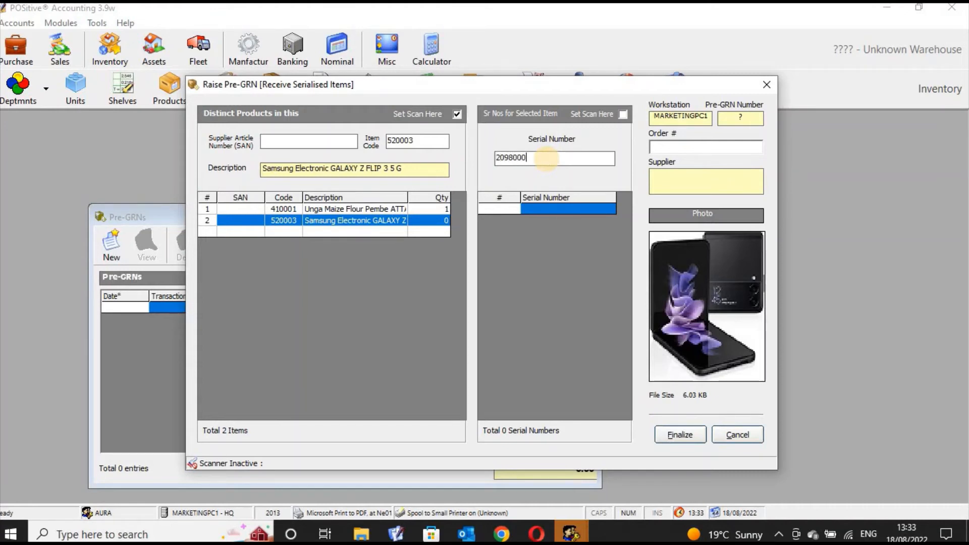
type("7600")
key("Return")
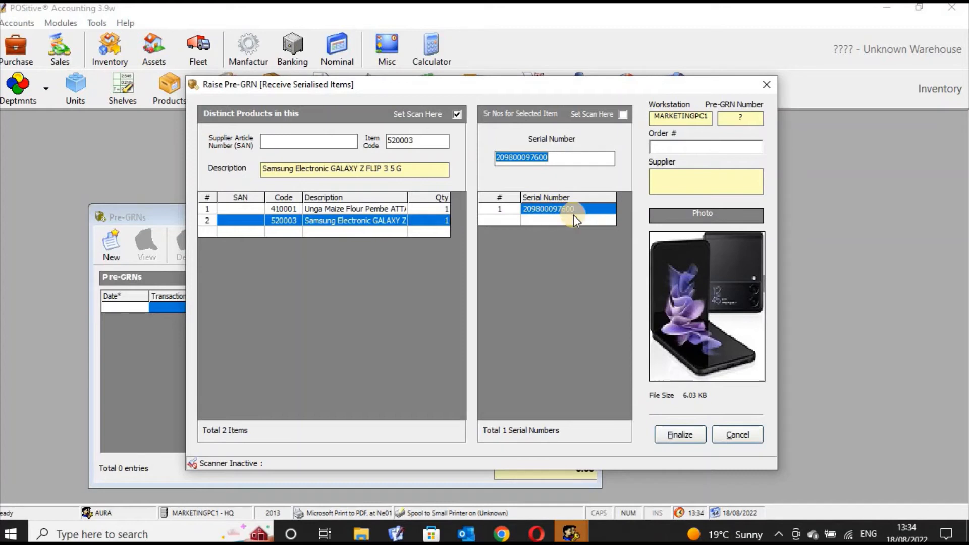
Try finalising the Pre-GRN, which fails for an invalid supplier, then discard it
left_click(686, 435)
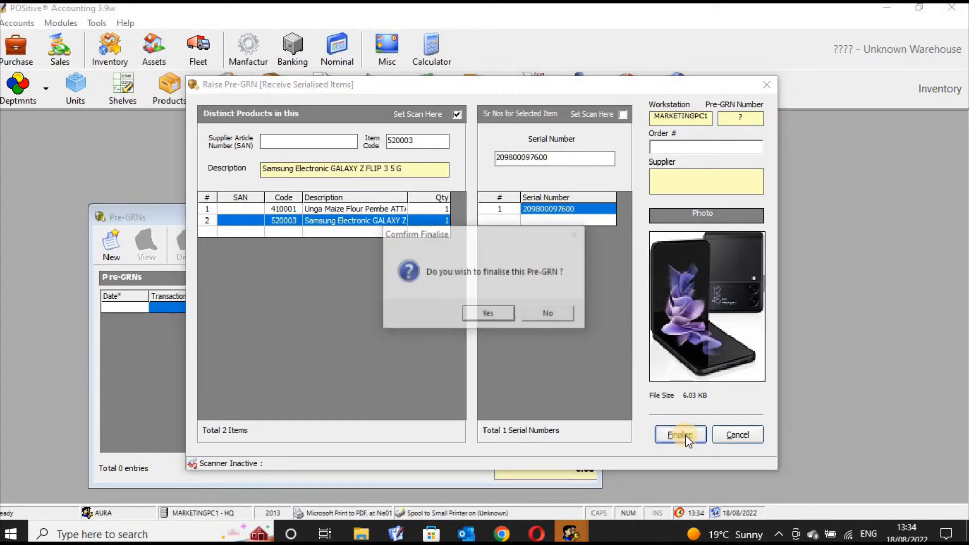
left_click(505, 317)
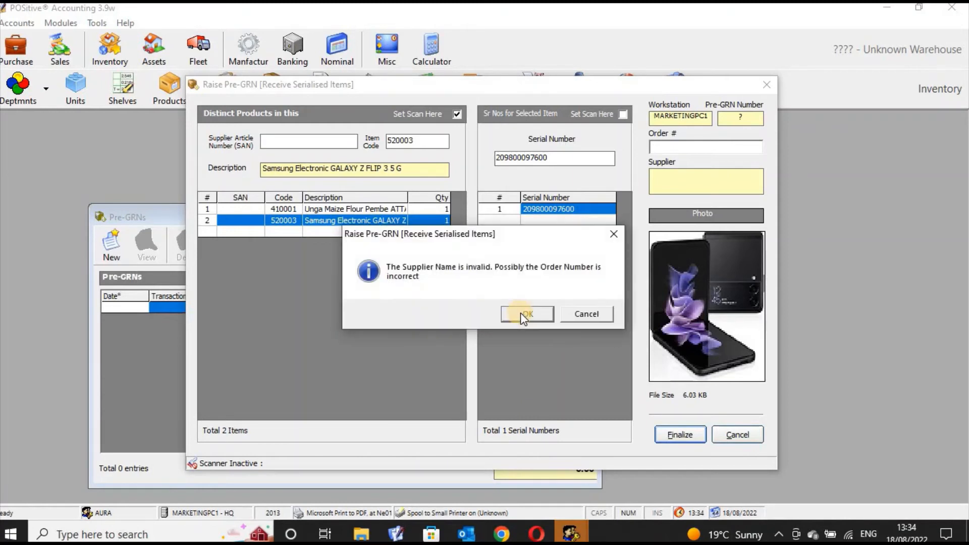
left_click(520, 313)
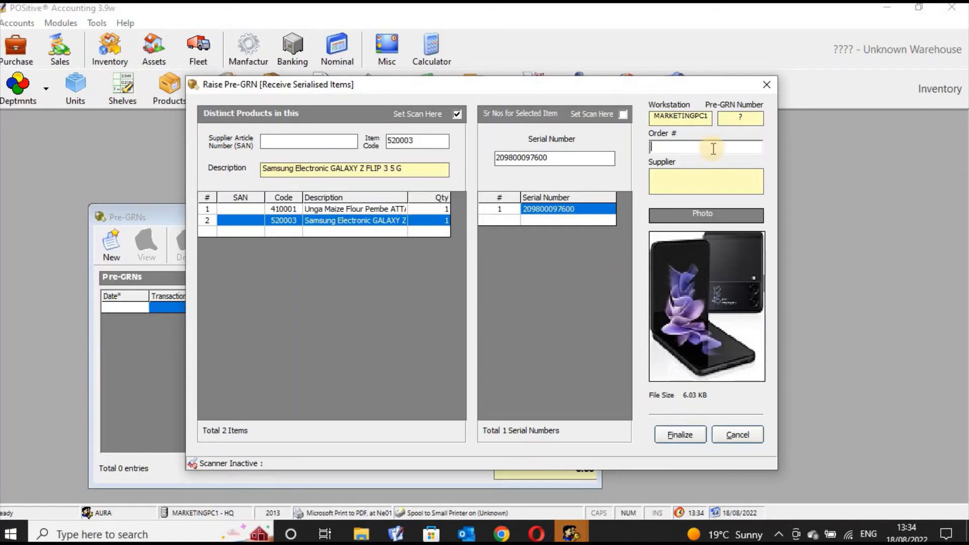
left_click(766, 85)
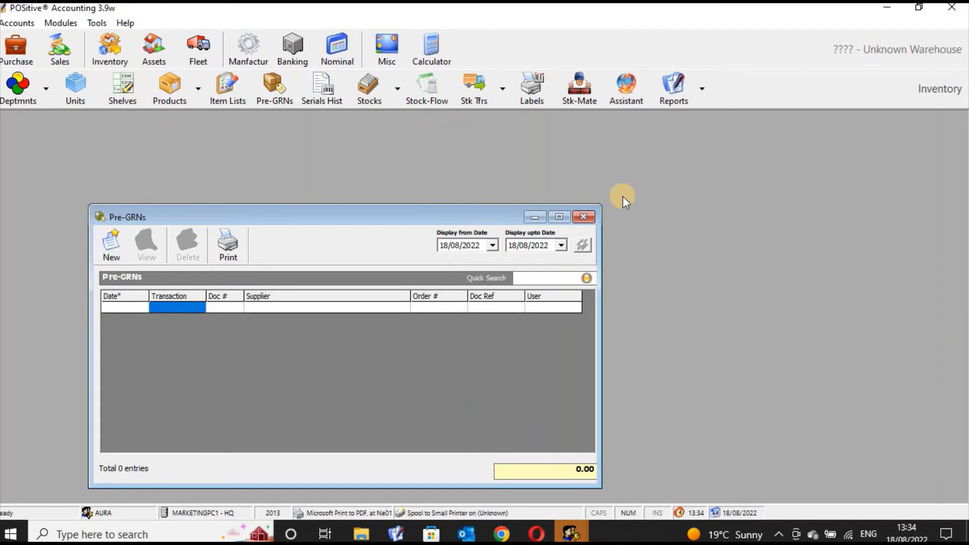
Close the Pre-GRNs list and bring up the Serial Numbers History Manager
left_click(584, 217)
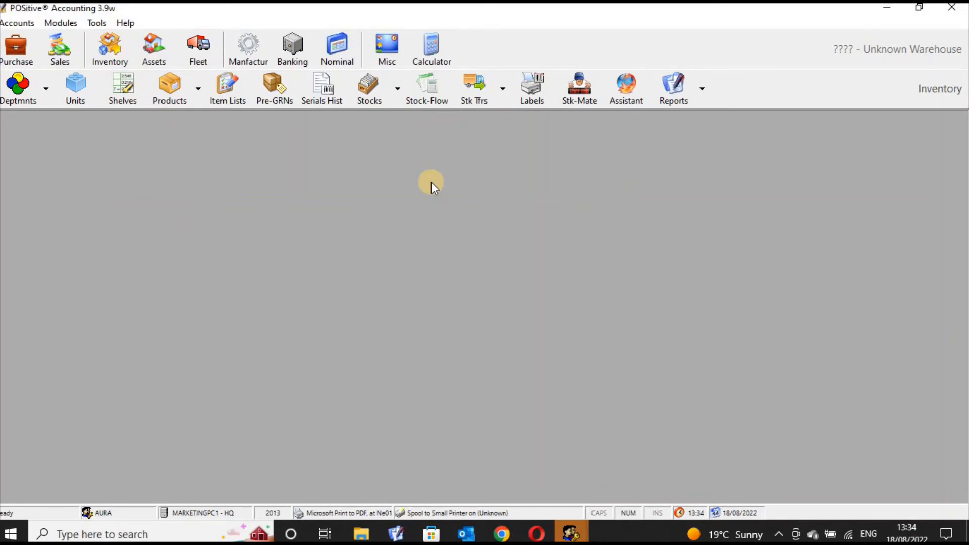
left_click(319, 96)
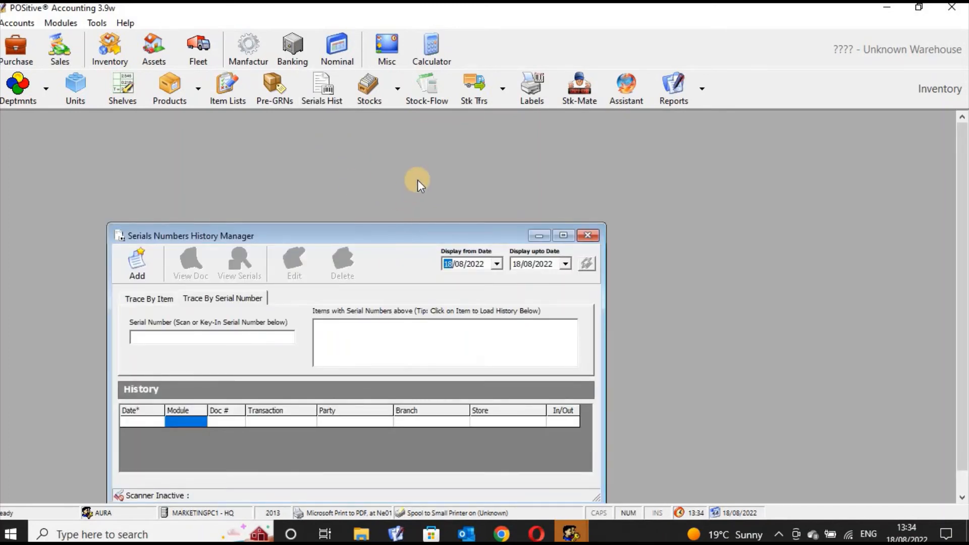
left_click_drag(417, 180, 389, 180)
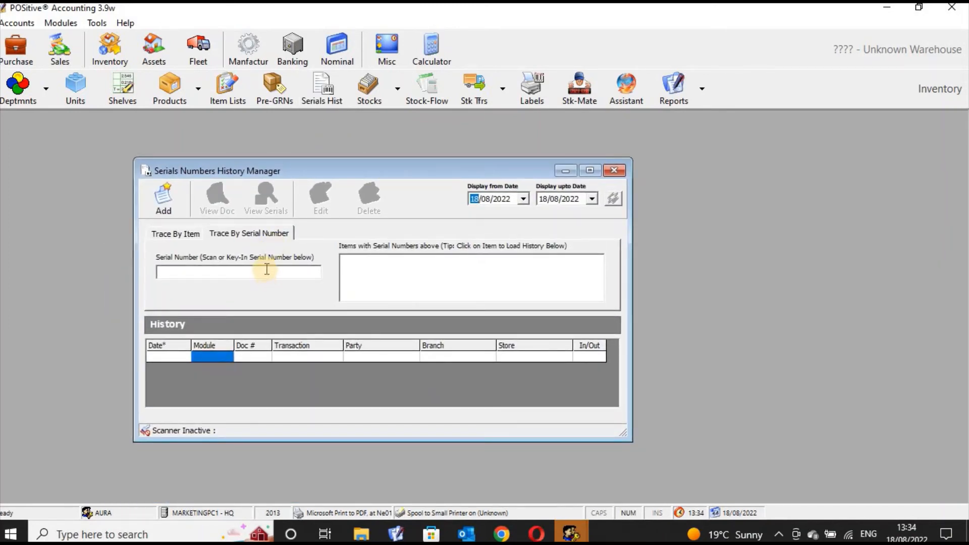
left_click(267, 271)
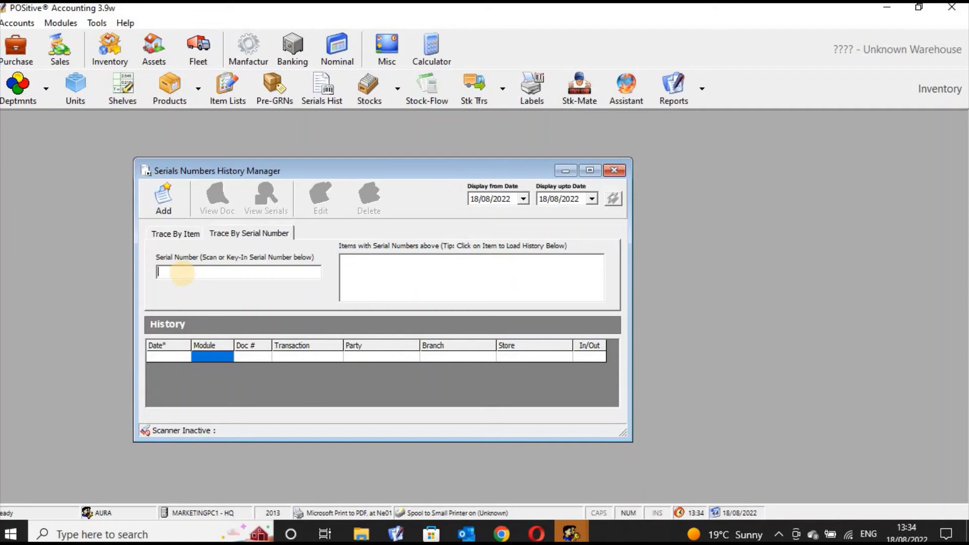
type("09987655577899000000")
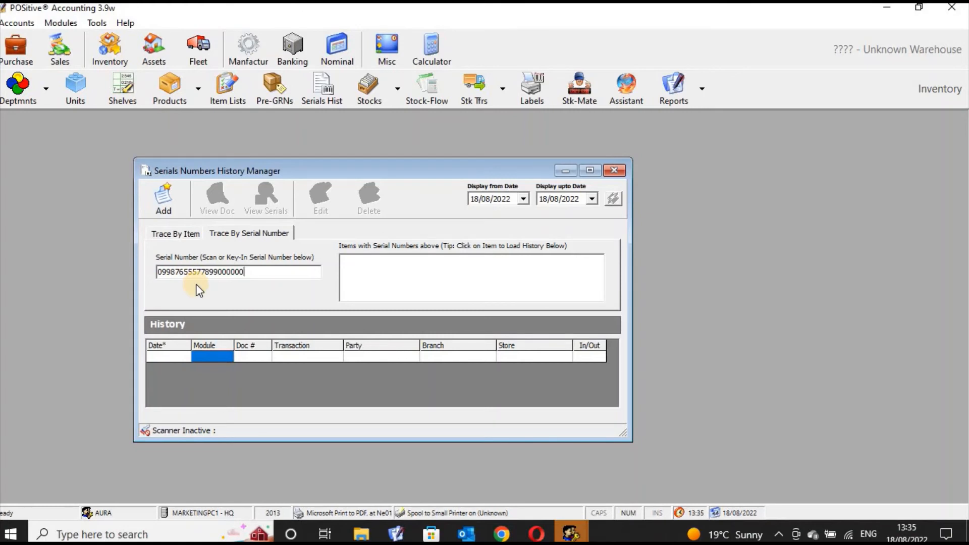
left_click(453, 286)
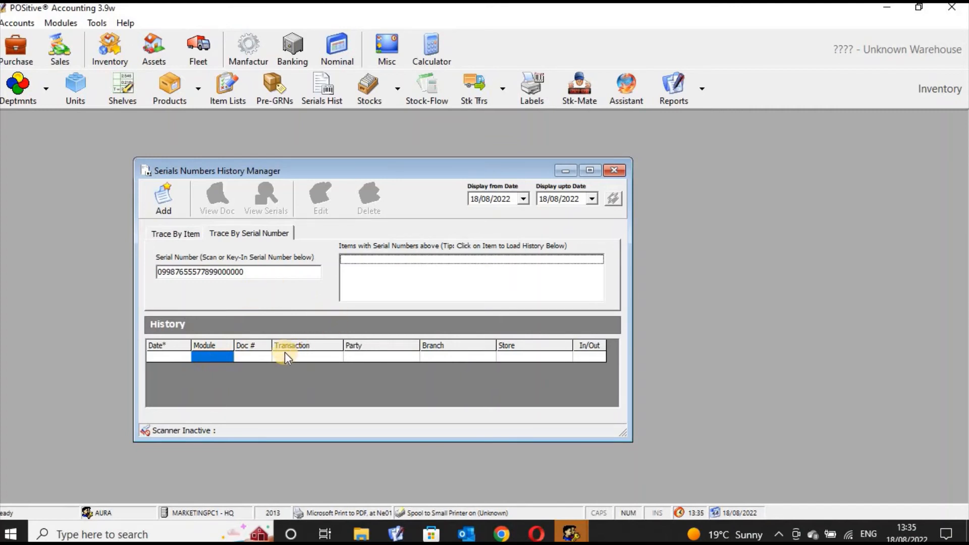
left_click(505, 371)
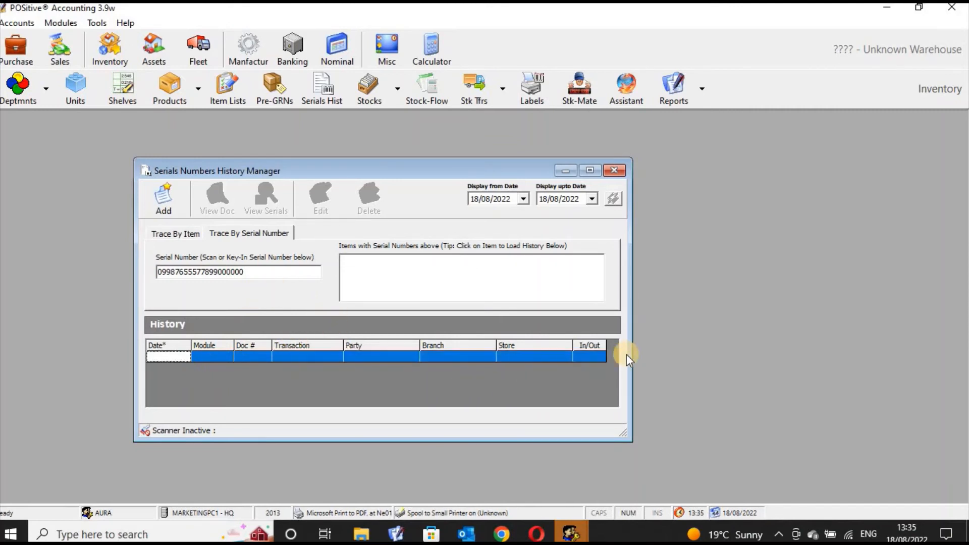
left_click_drag(632, 353, 728, 346)
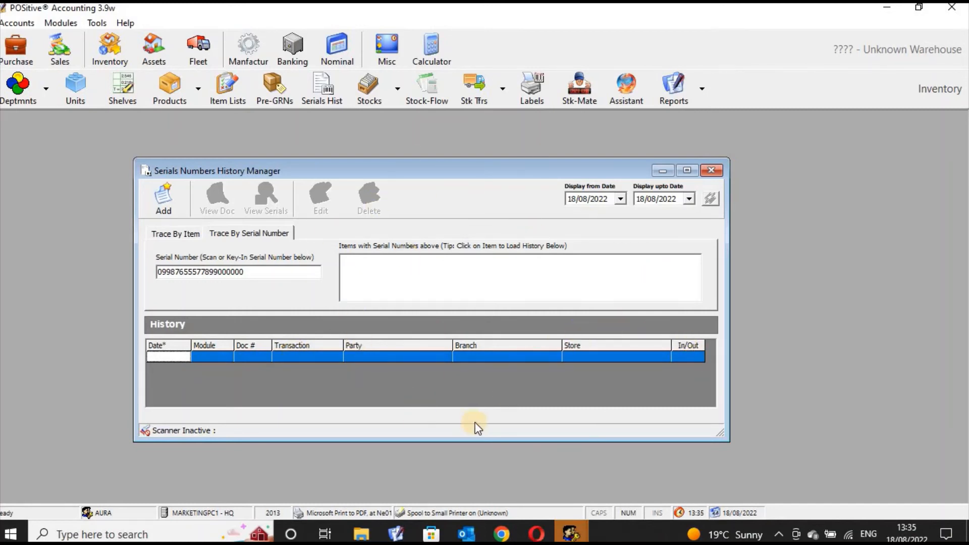
Start a new serial number and pick Samsung GALAXY Z FLIP (520003) by searching 'sam'
left_click(163, 208)
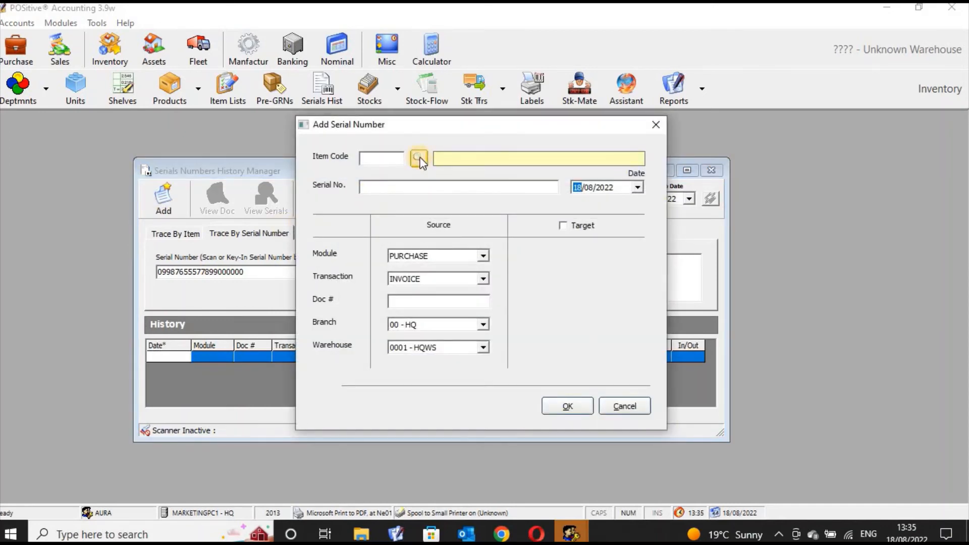
left_click(419, 159)
type("sam")
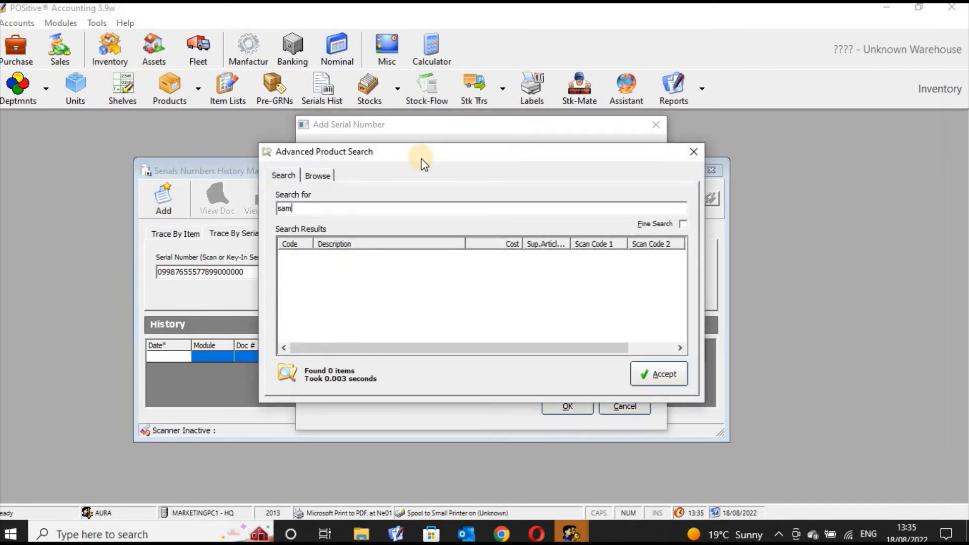
left_click(408, 259)
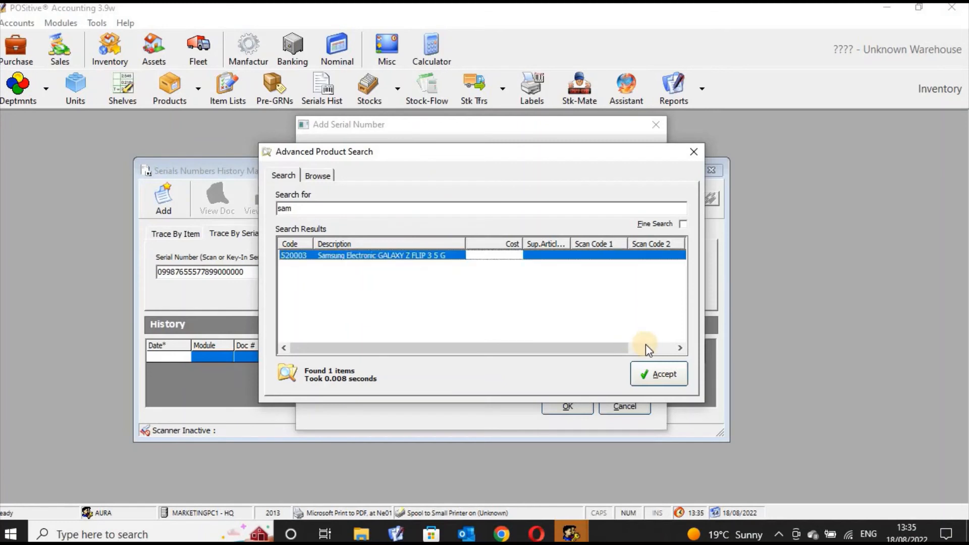
left_click(652, 374)
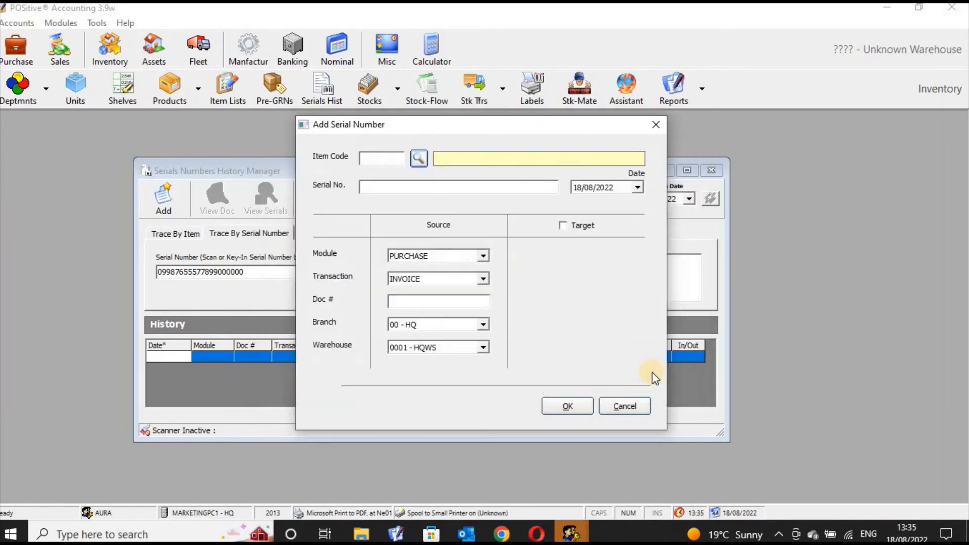
left_click(450, 185)
type("8799000")
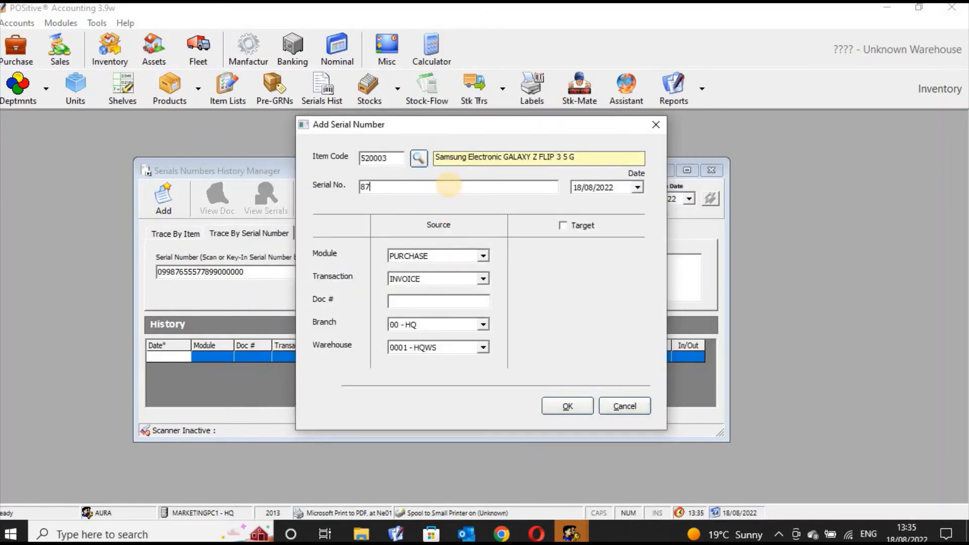
type("7u76655")
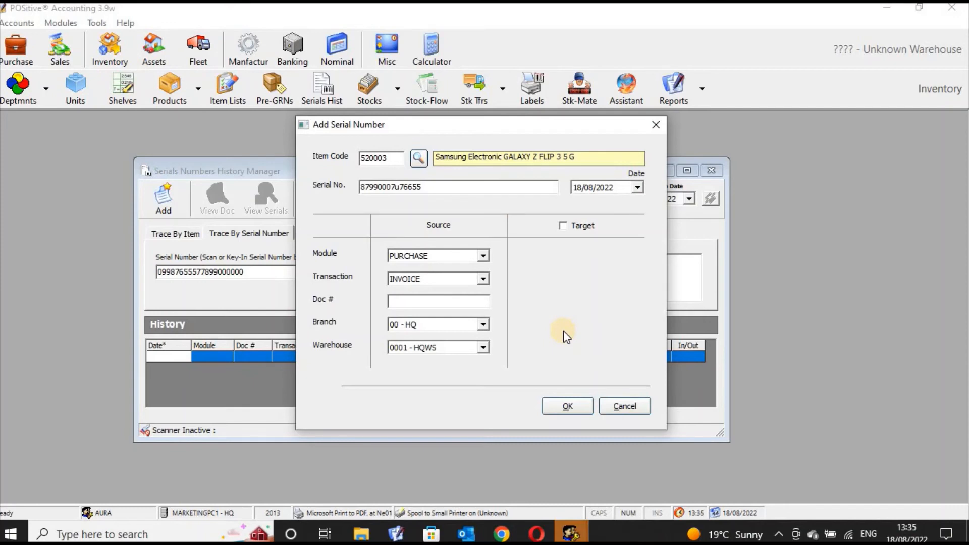
left_click(579, 407)
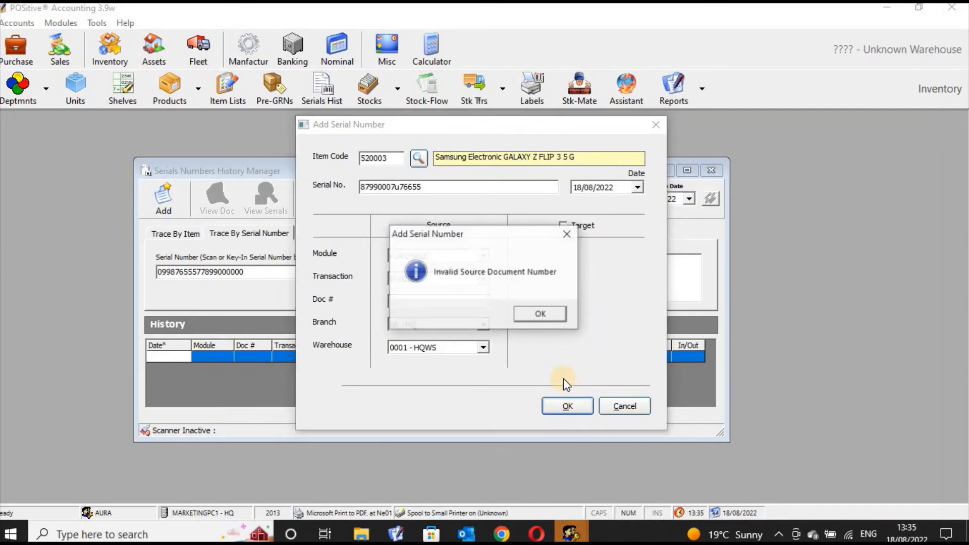
left_click(545, 314)
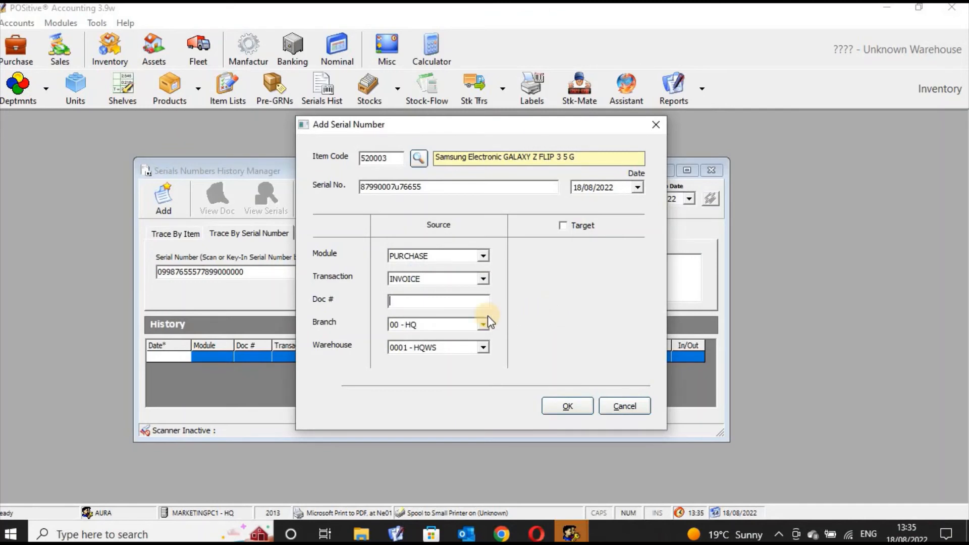
type("21234r4543")
key("BackSpace")
key("BackSpace")
key("BackSpace")
key("BackSpace")
key("BackSpace")
key("BackSpace")
left_click(493, 184)
key("BackSpace")
key("BackSpace")
key("BackSpace")
key("BackSpace")
key("BackSpace")
key("BackSpace")
key("BackSpace")
type("776")
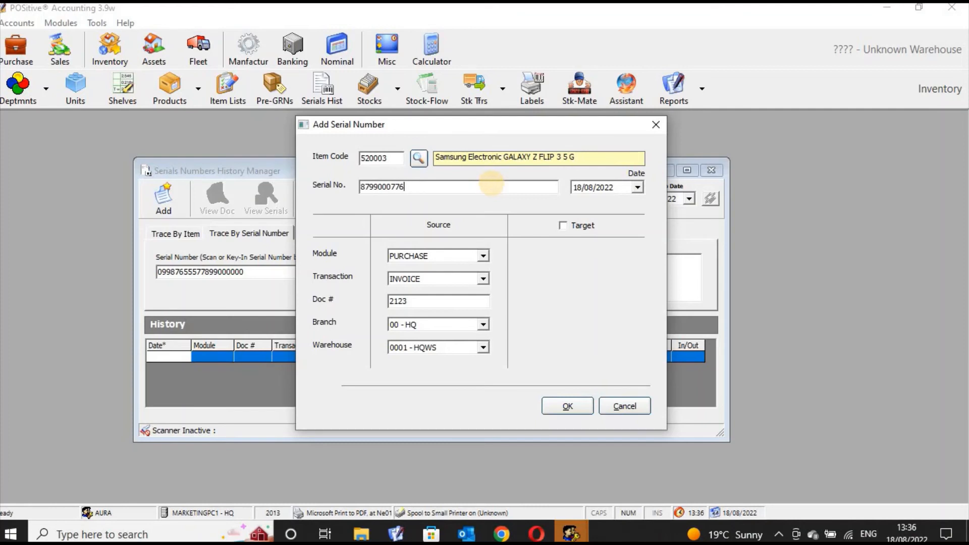
type("9909")
left_click(654, 128)
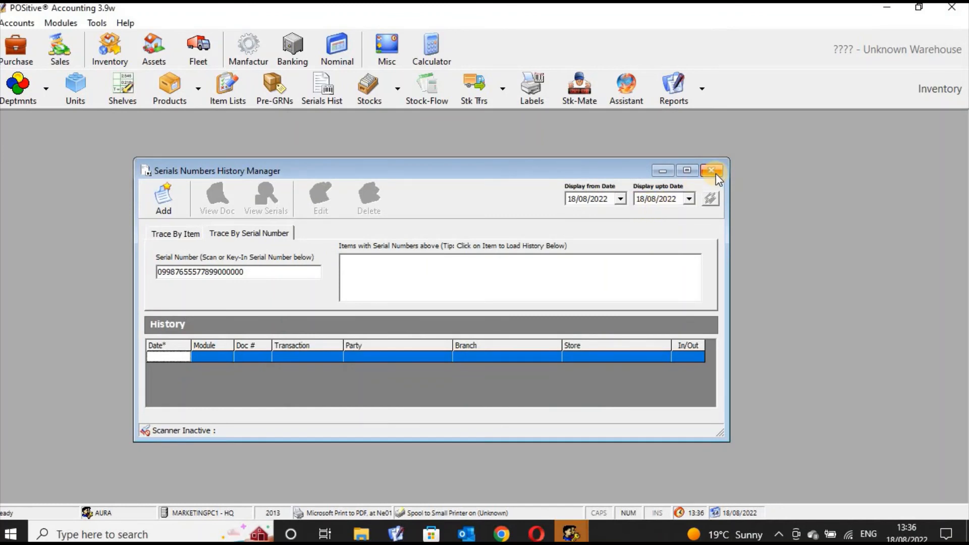
Close the serial history, then review the units list and the shelf codes list
left_click(716, 173)
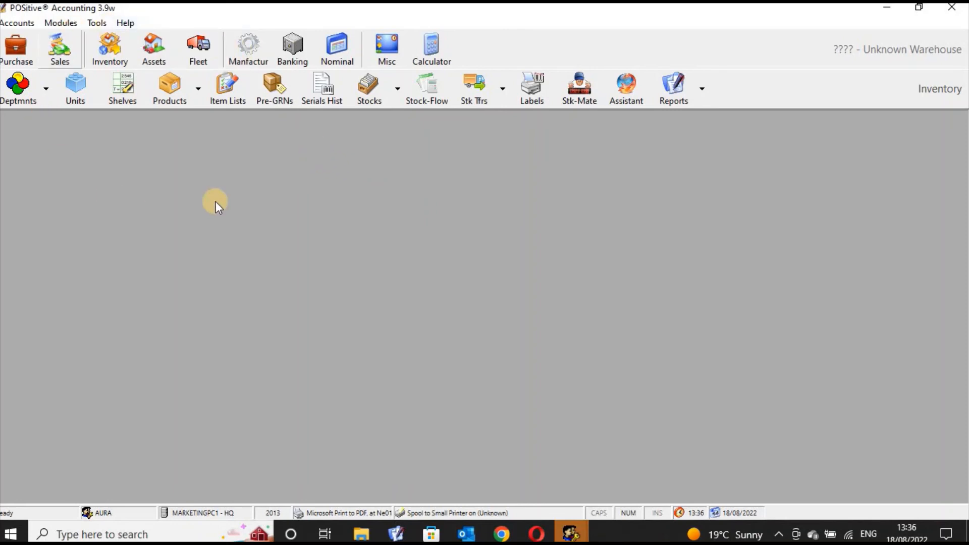
left_click(75, 97)
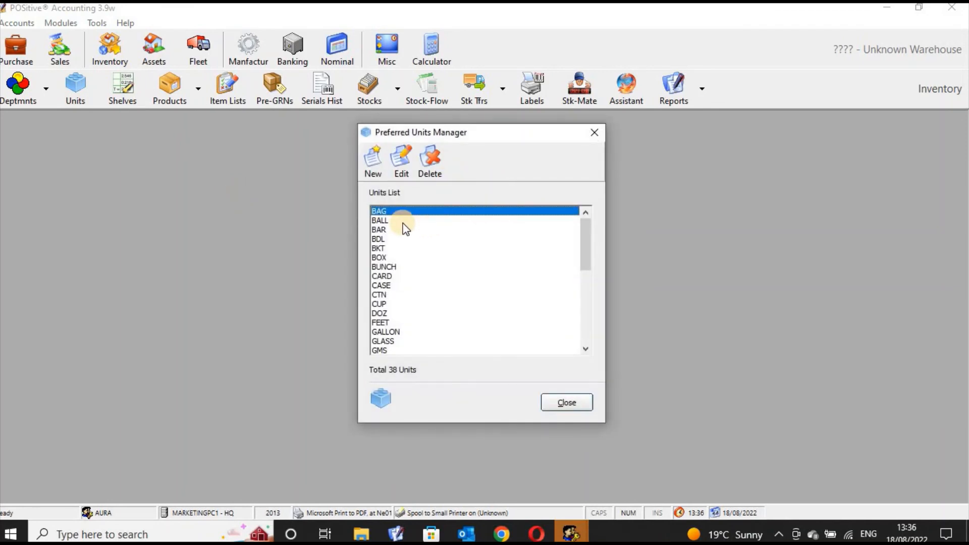
left_click_drag(400, 231, 396, 286)
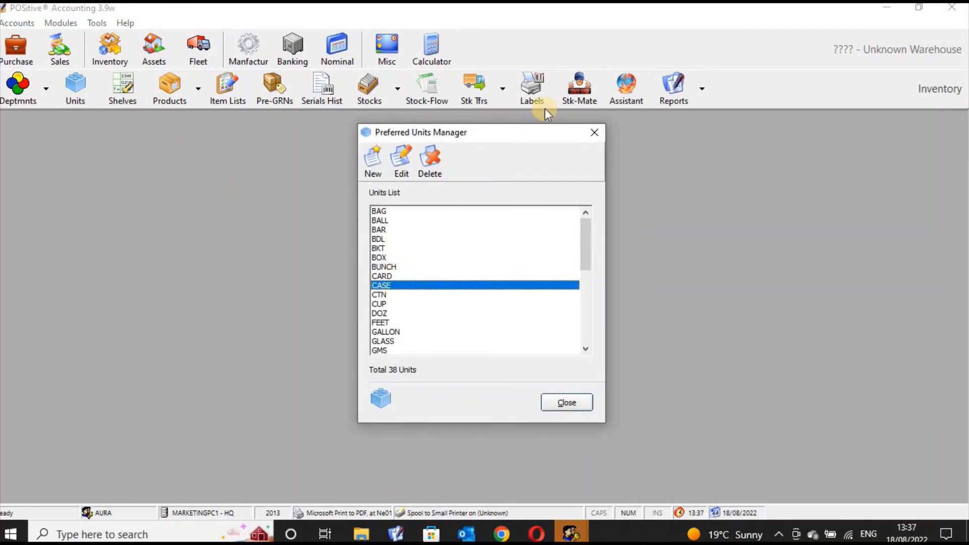
left_click(594, 131)
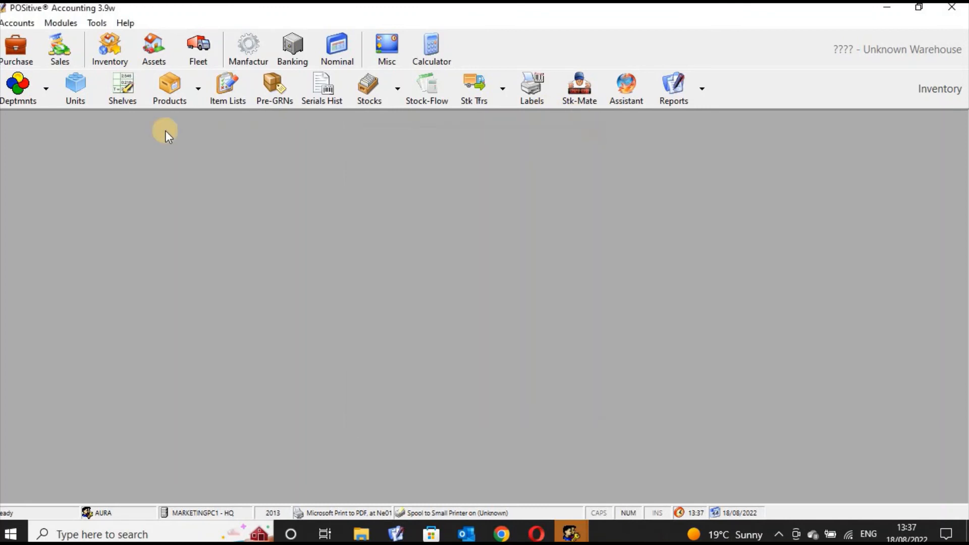
left_click(134, 101)
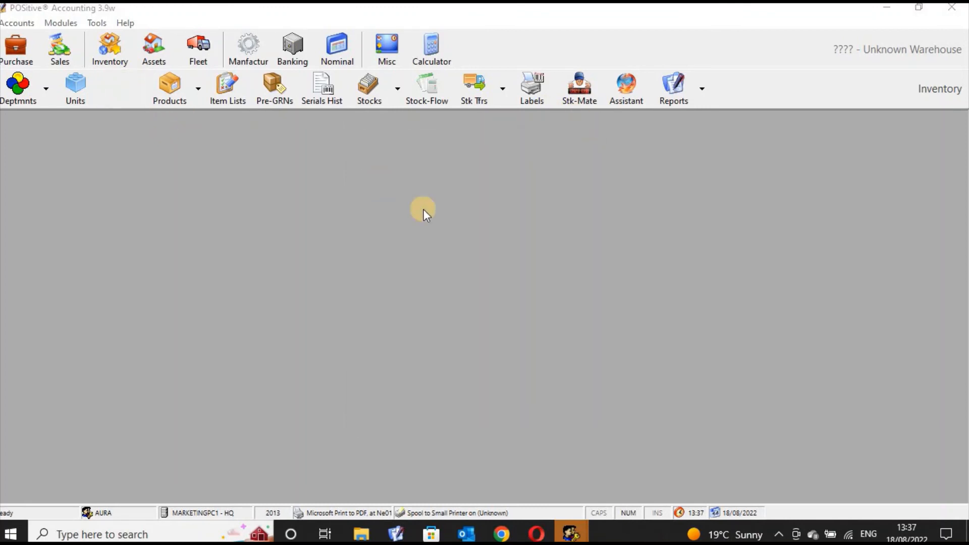
left_click(417, 217)
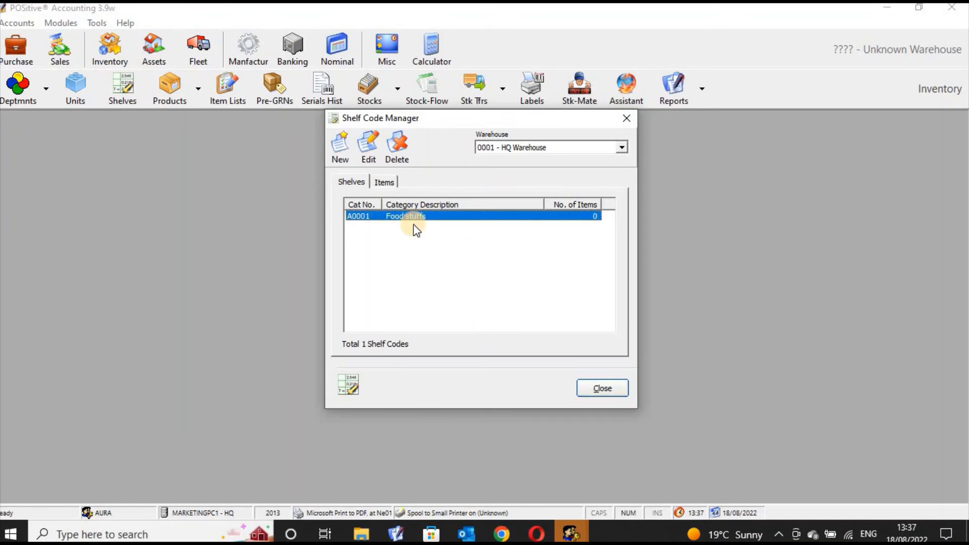
left_click(627, 120)
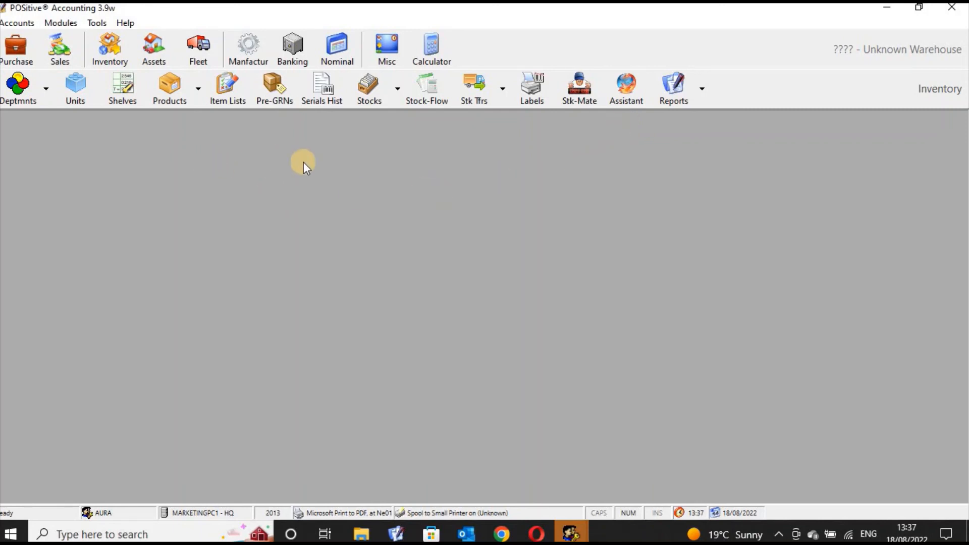
Review the empty Pre-GRNs list for 18/08/2022 and close it
left_click(275, 99)
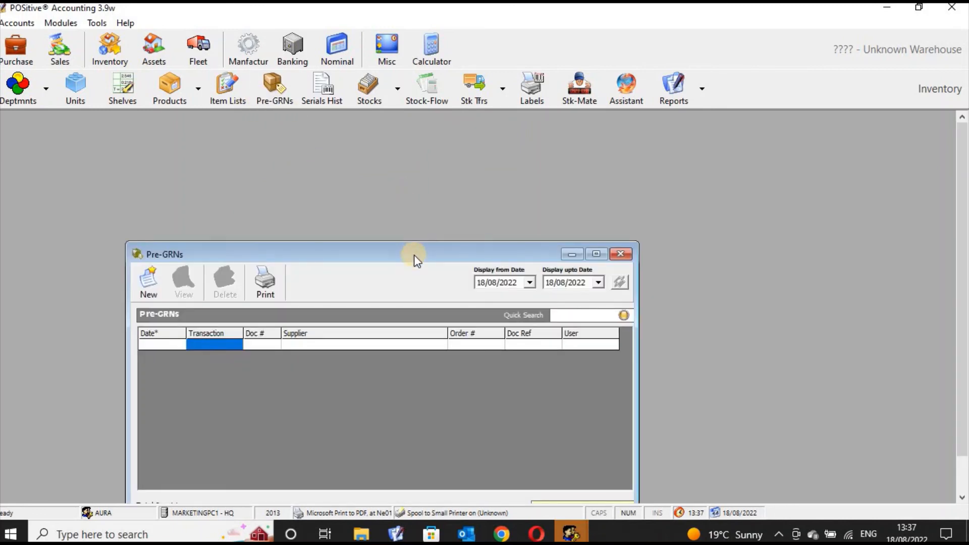
left_click_drag(414, 255, 446, 225)
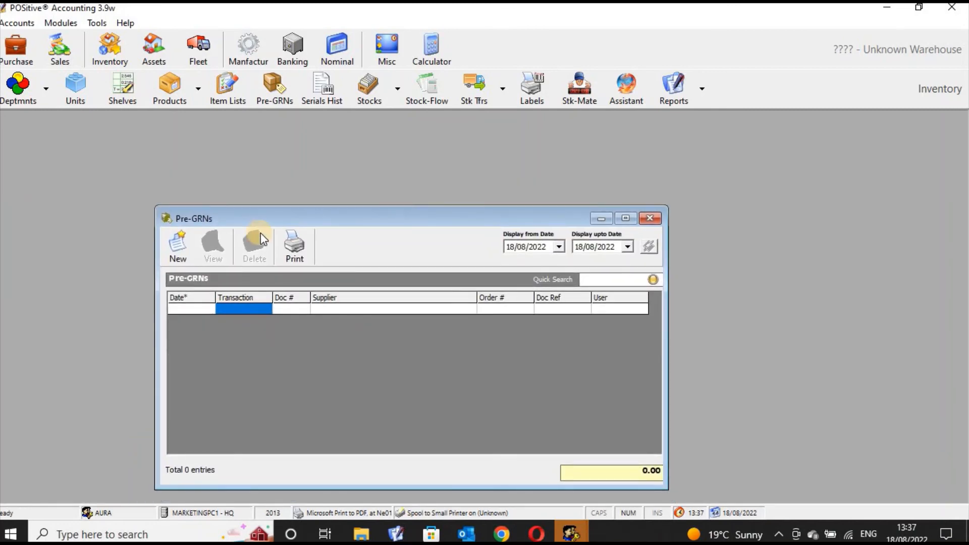
left_click_drag(341, 222, 347, 174)
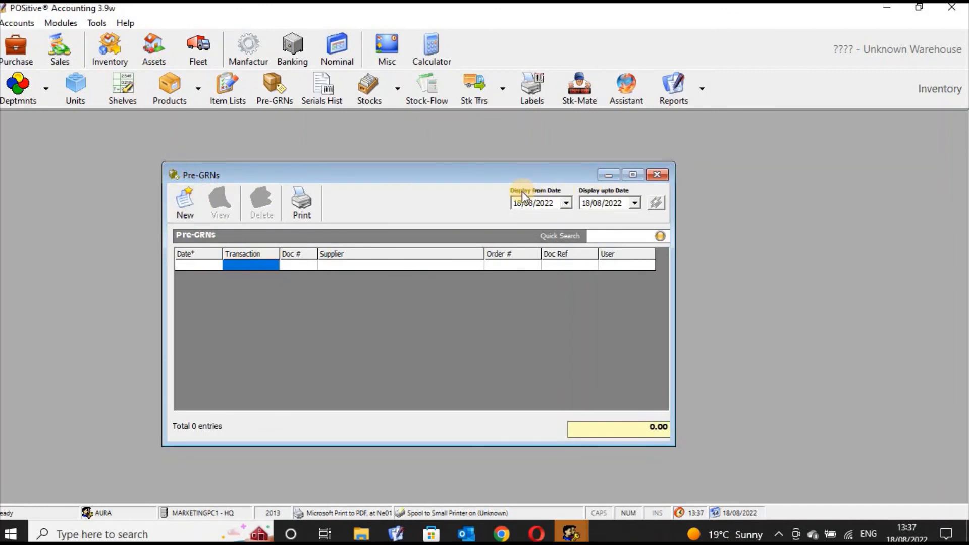
left_click(657, 175)
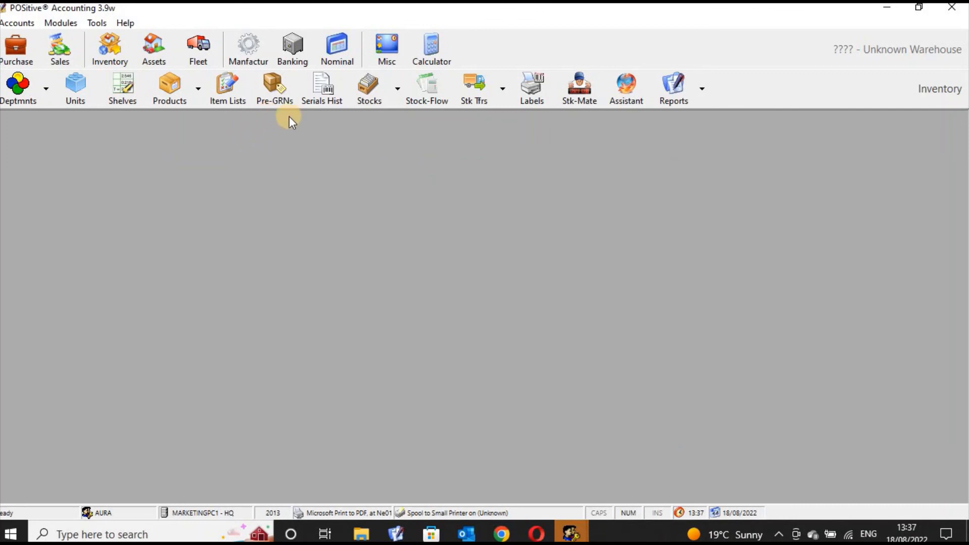
Open and close the serial history again, then close the ERP Unified Client and Accounting login
left_click(329, 83)
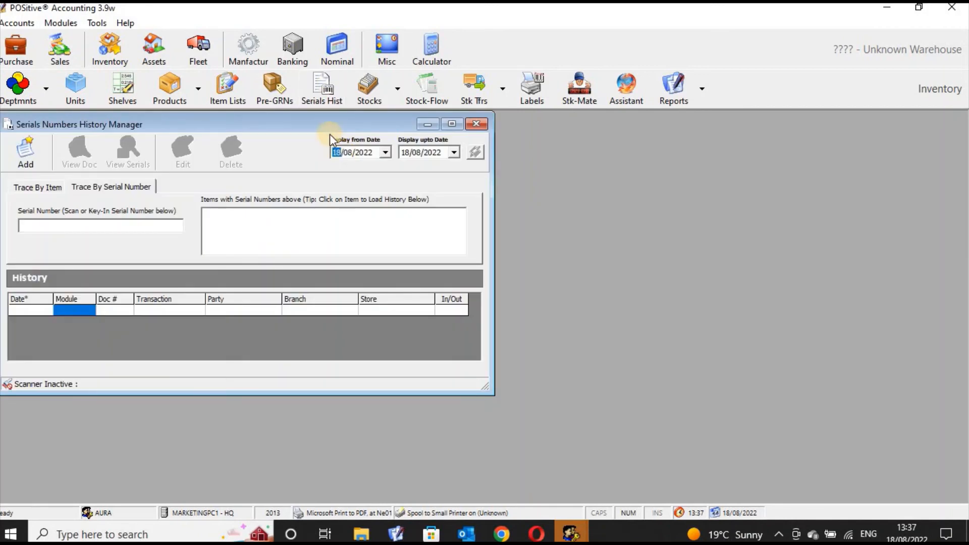
left_click_drag(330, 123, 449, 171)
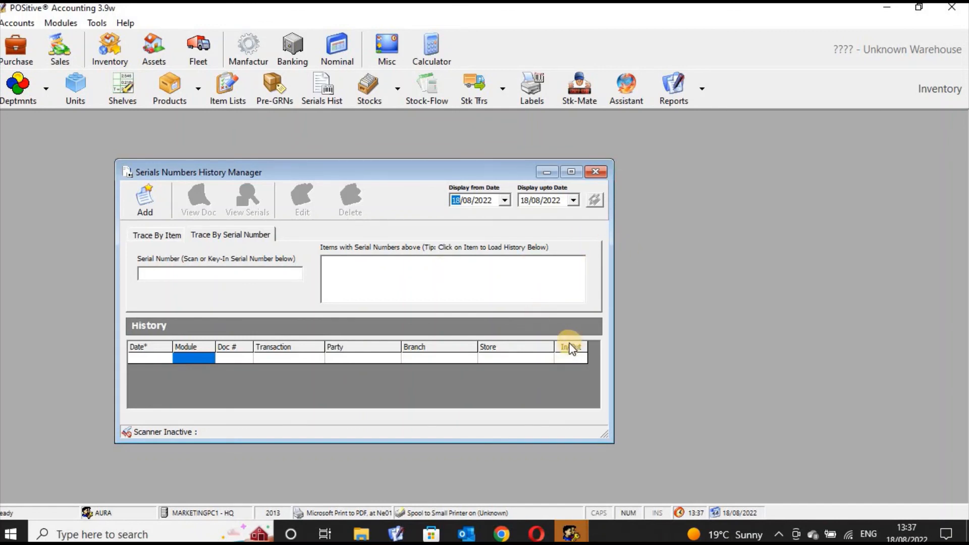
left_click(597, 173)
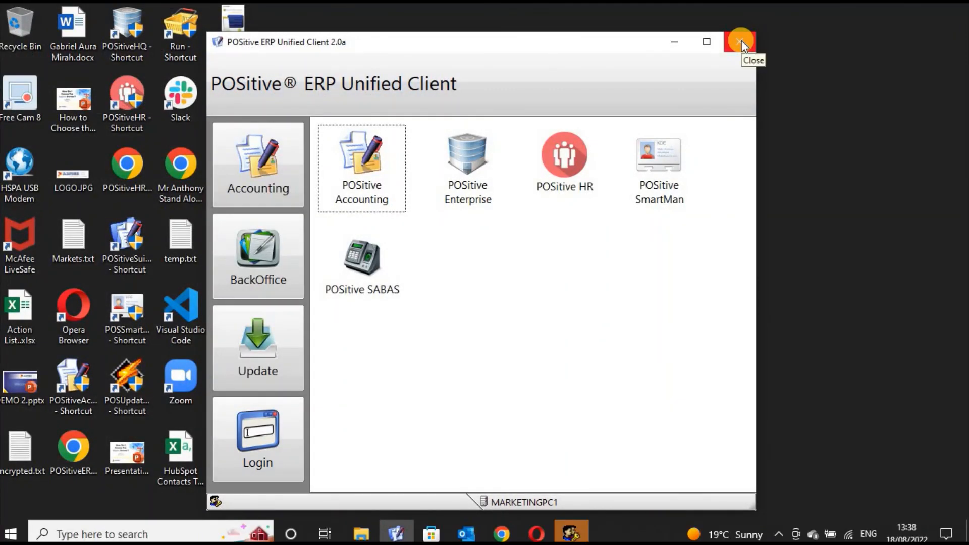
left_click(741, 42)
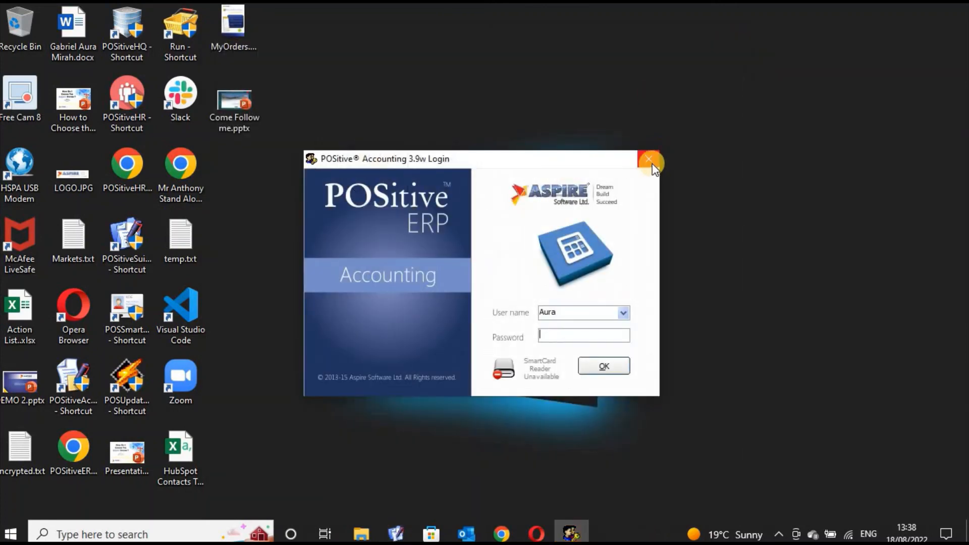
left_click(650, 160)
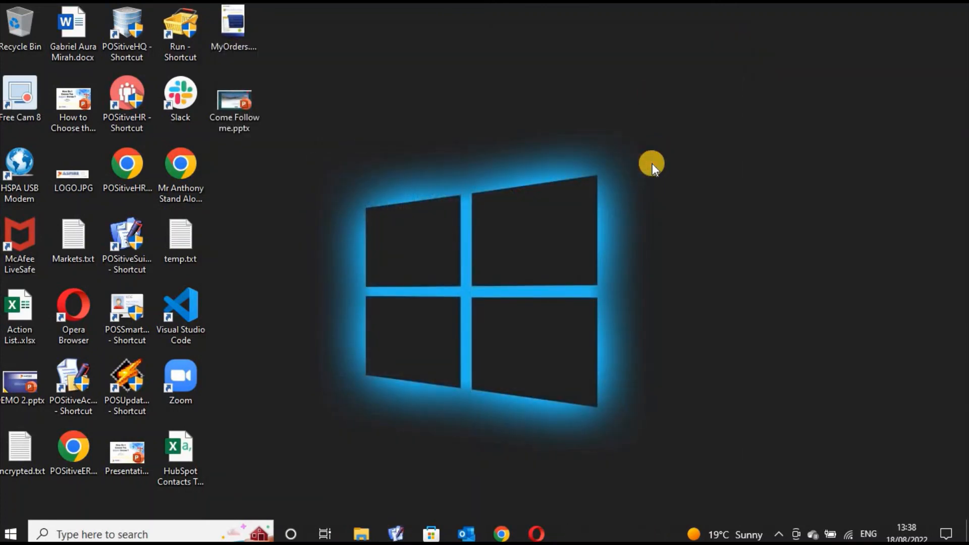